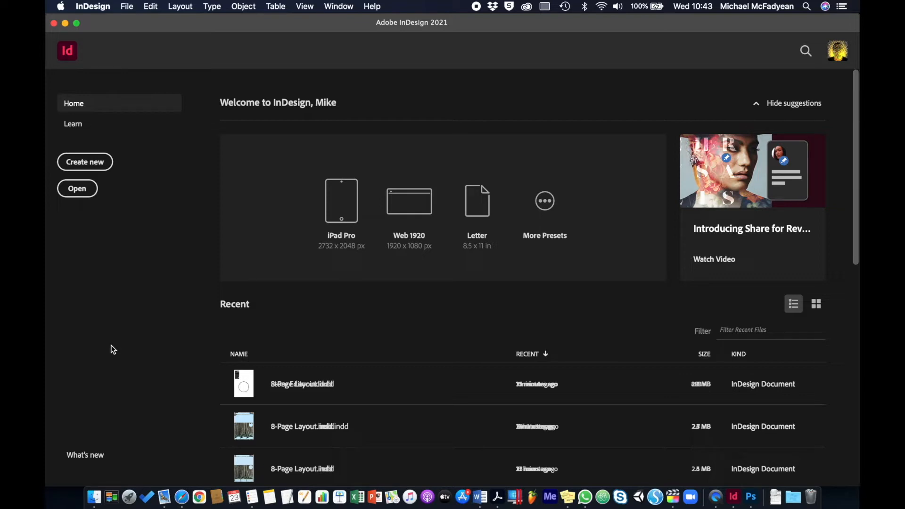
Step: Open the document Story Editor.indd from the Activity_3-5-1_Files folder
{"action": "left_click", "coordinate": [85, 190]}
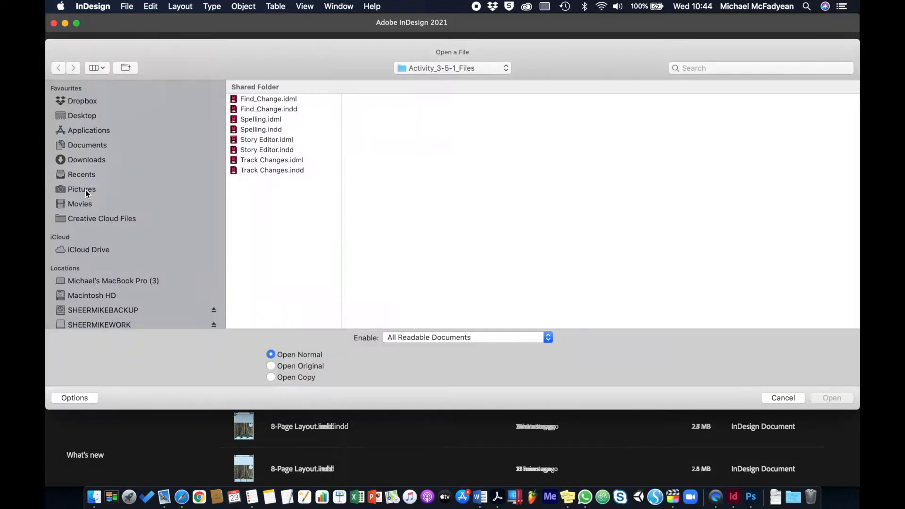
{"action": "left_click", "coordinate": [451, 72]}
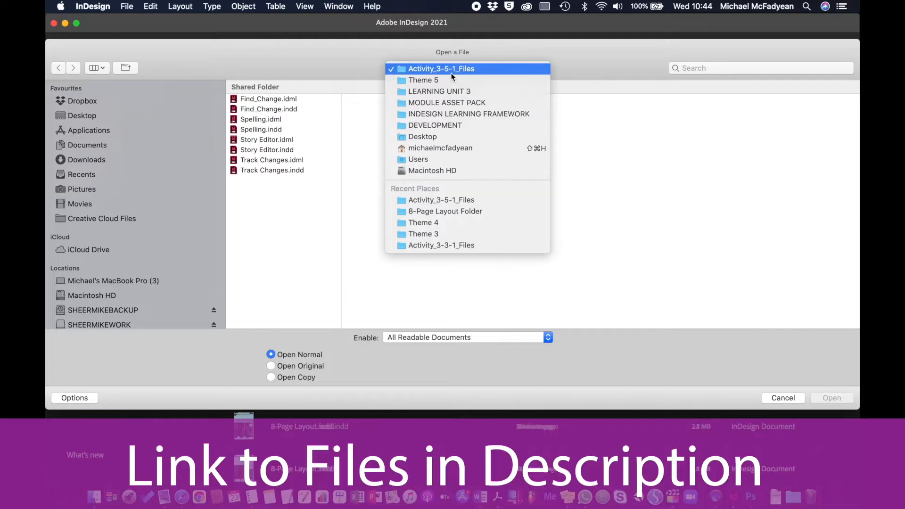
{"action": "left_click", "coordinate": [278, 220]}
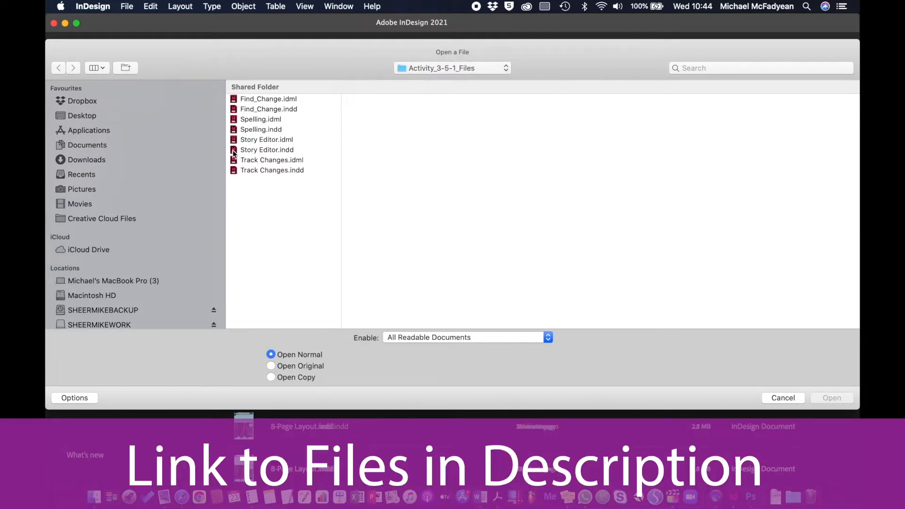
{"action": "key", "text": "Escape"}
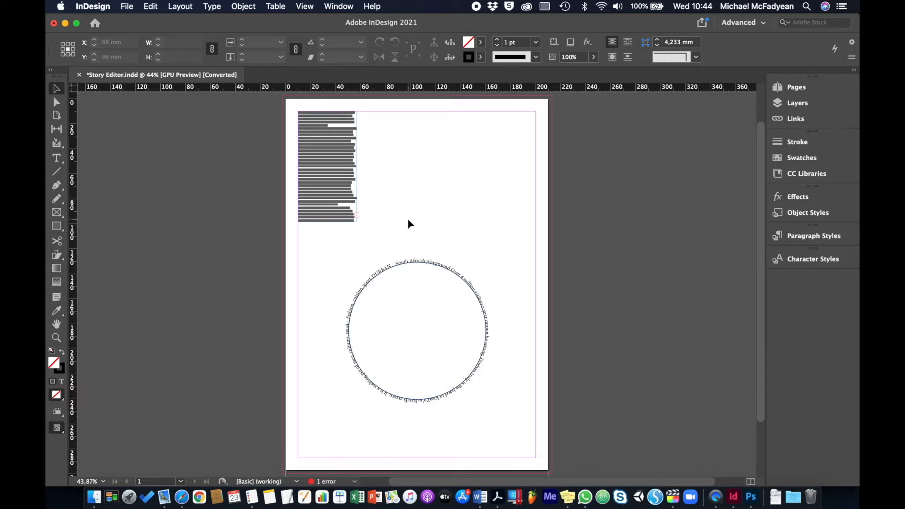
Step: Open the Durban column text frame's story in the Story Editor and widen the editor window
{"action": "left_click", "coordinate": [334, 151]}
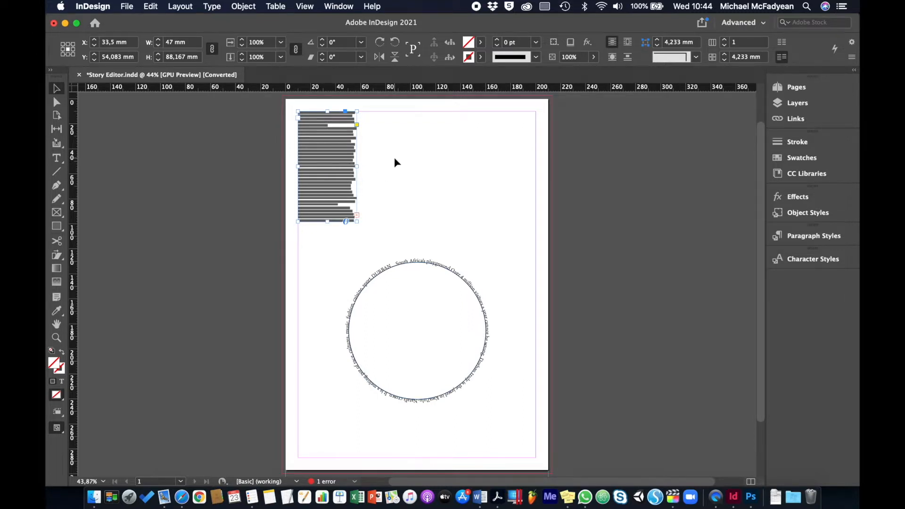
{"action": "key", "text": "super+1"}
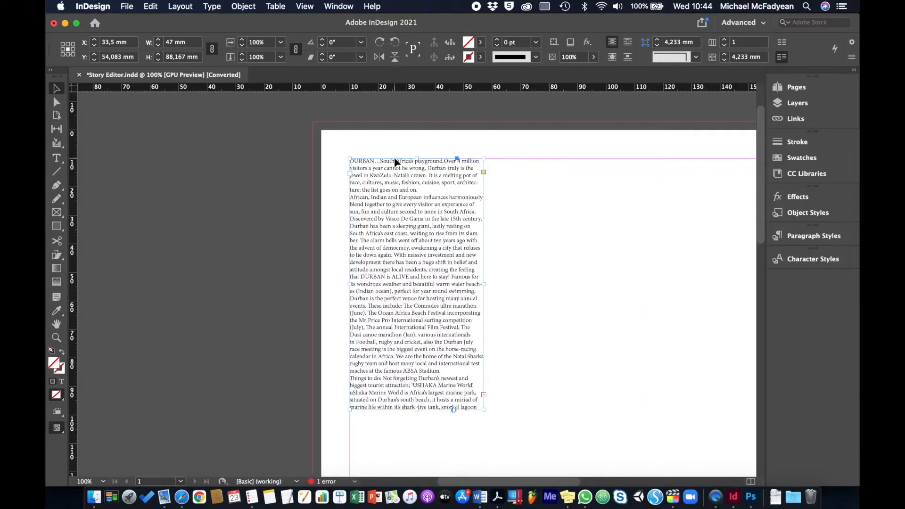
{"action": "key", "text": "super+0"}
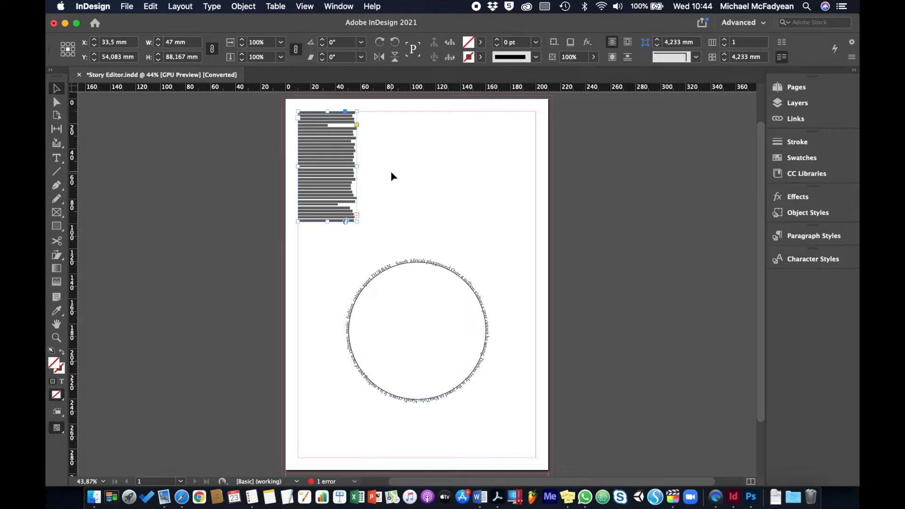
{"action": "key", "text": "super+equal"}
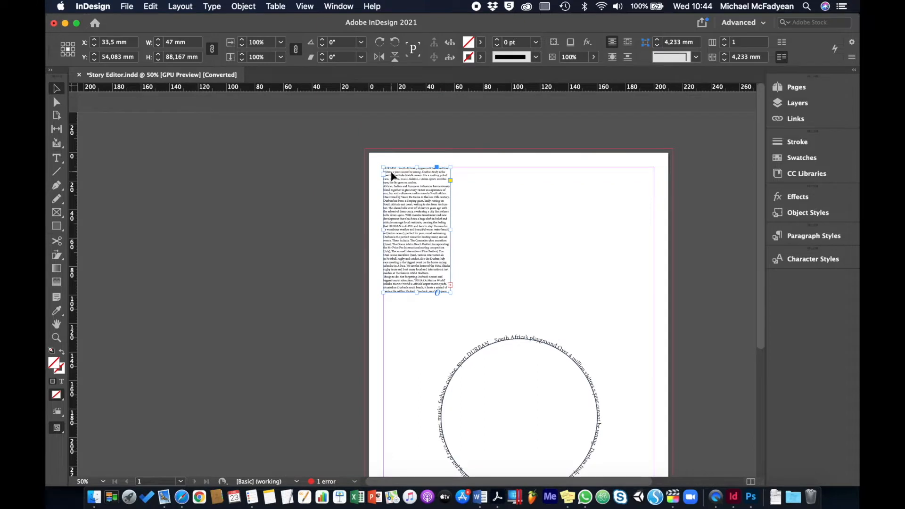
{"action": "key", "text": "super+equal"}
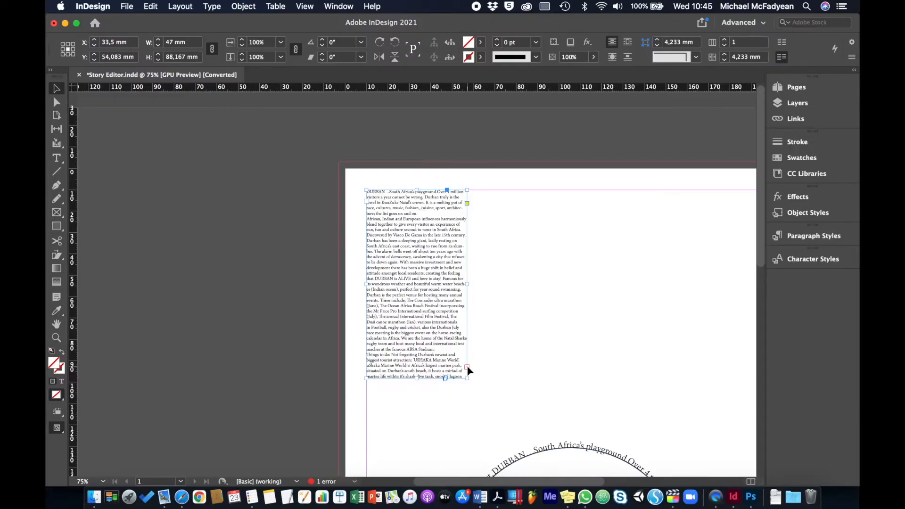
{"action": "left_click", "coordinate": [466, 367]}
{"action": "left_click", "coordinate": [160, 7]}
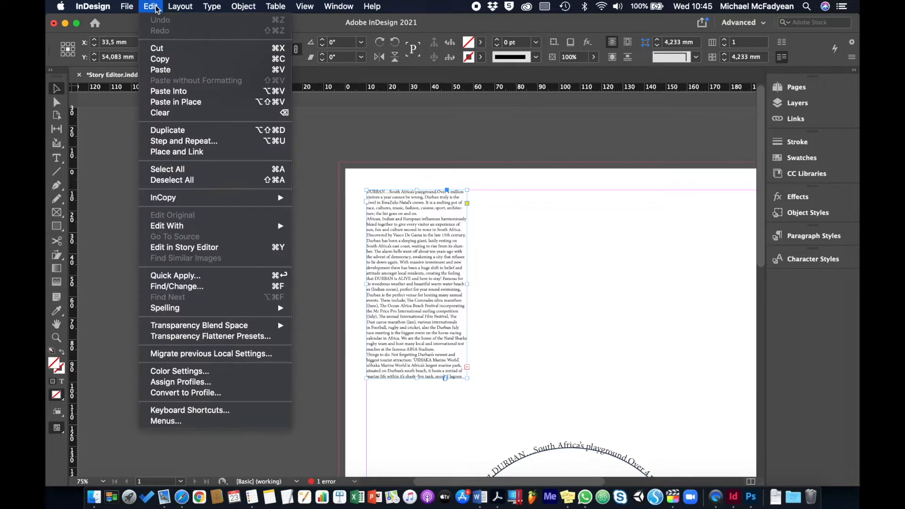
{"action": "left_click", "coordinate": [214, 249]}
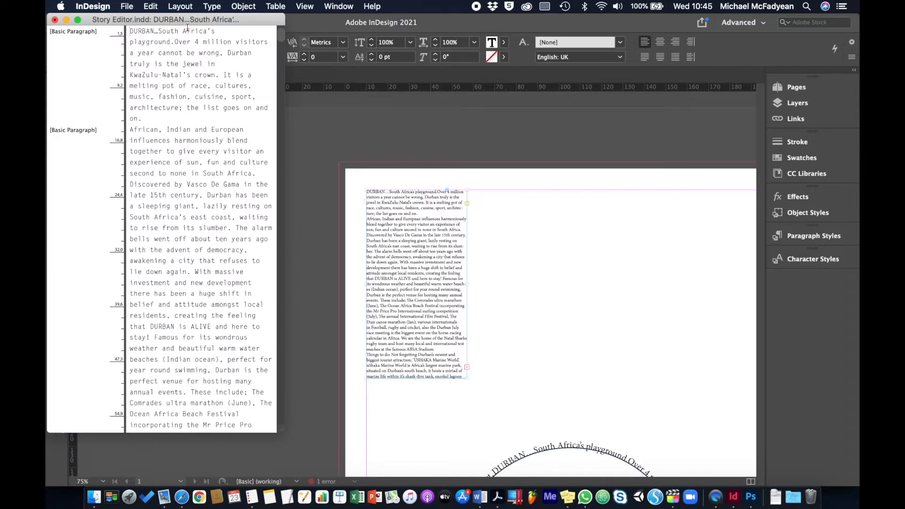
{"action": "left_click_drag", "start_coordinate": [187, 28], "coordinate": [245, 35]}
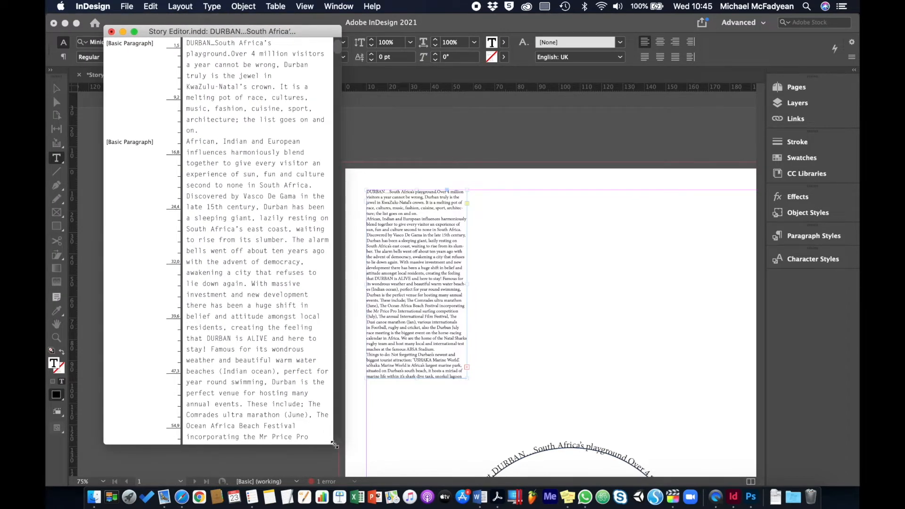
{"action": "left_click_drag", "start_coordinate": [334, 444], "coordinate": [683, 446]}
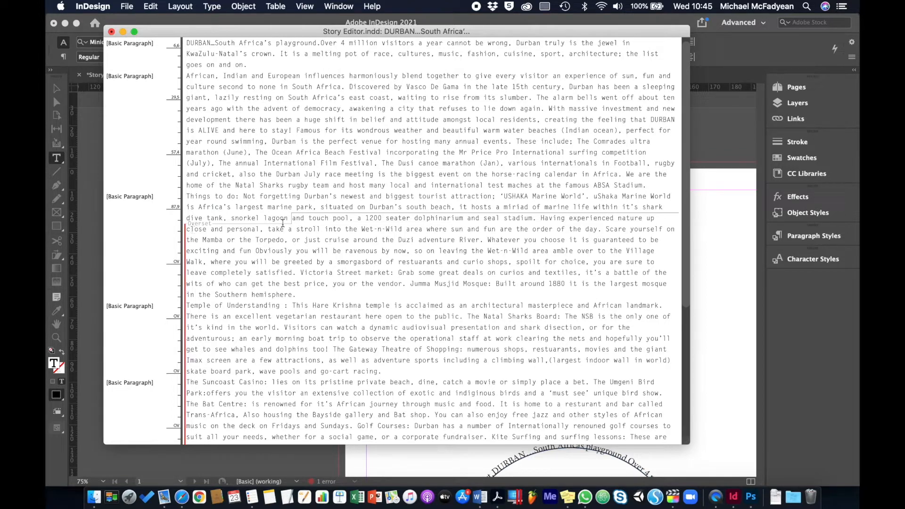
Step: Delete all the overset text following "snorkel lagoon" from the story
{"action": "left_click_drag", "start_coordinate": [292, 218], "coordinate": [465, 318]}
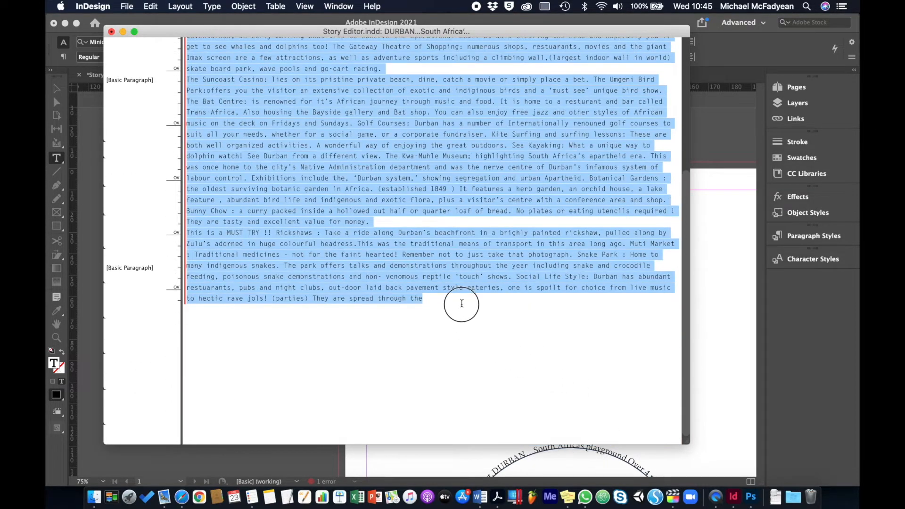
{"action": "left_click", "coordinate": [461, 304]}
{"action": "scroll", "coordinate": [306, 214], "scroll_direction": "up", "scroll_amount": 15}
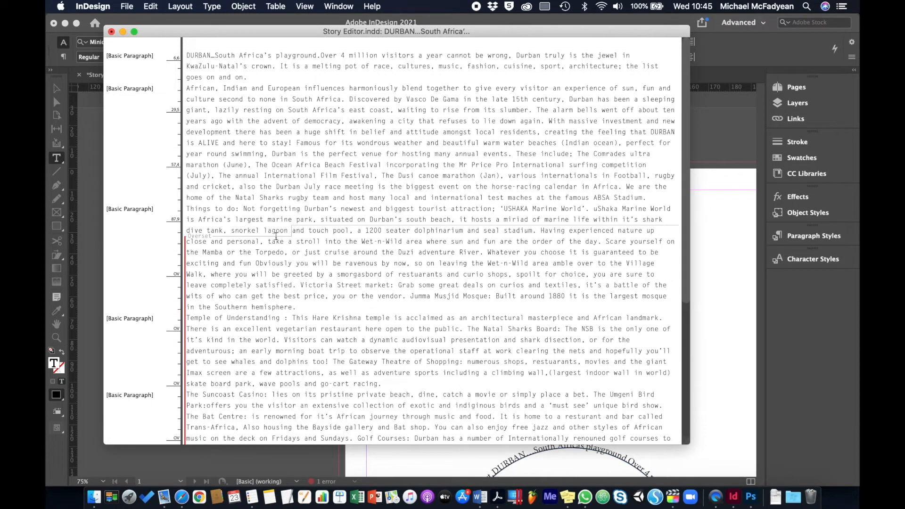
{"action": "left_click", "coordinate": [292, 231]}
{"action": "key", "text": "super+shift+End"}
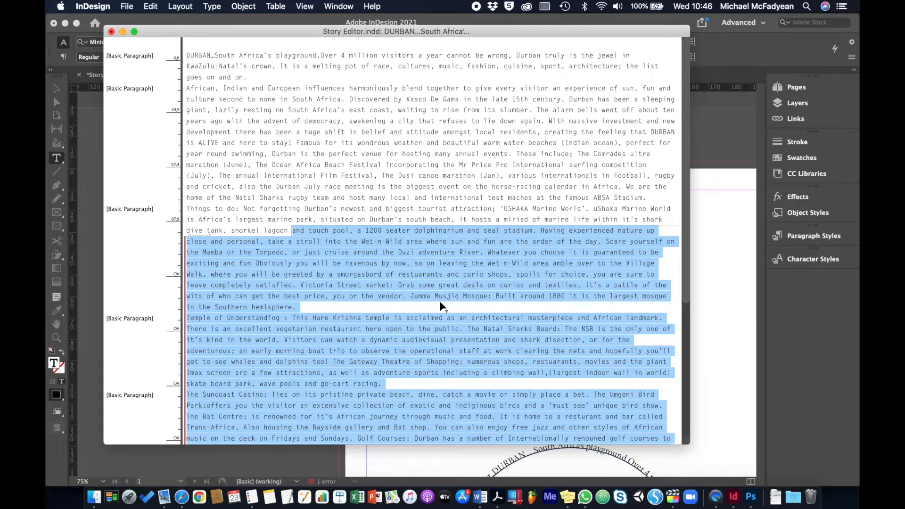
{"action": "key", "text": "BackSpace"}
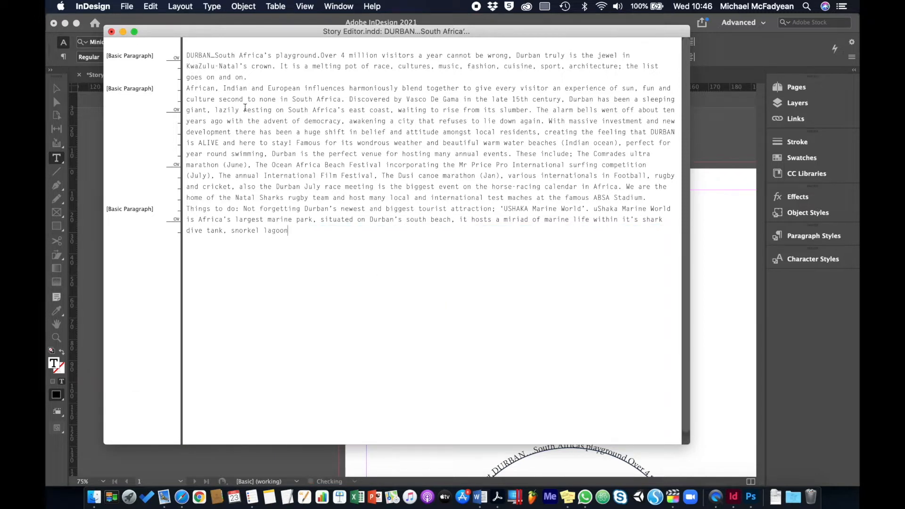
Step: Move the Story Editor window aside to check the text frame in the layout, and close the editor
{"action": "left_click_drag", "start_coordinate": [183, 33], "coordinate": [666, 65]}
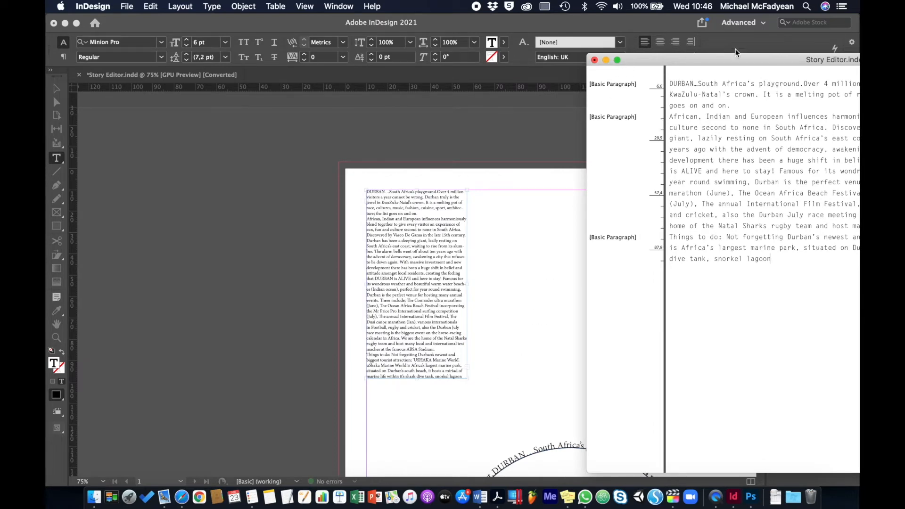
{"action": "left_click_drag", "start_coordinate": [717, 60], "coordinate": [312, 53]}
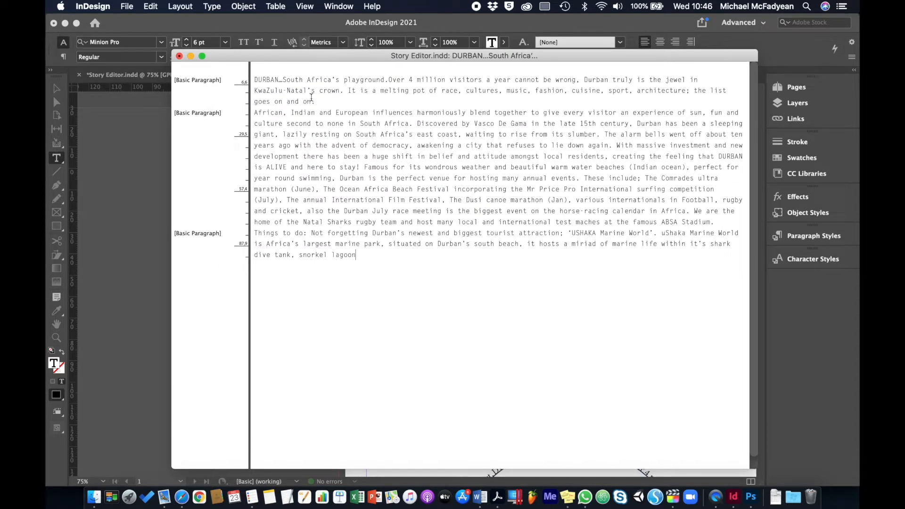
{"action": "left_click", "coordinate": [179, 56]}
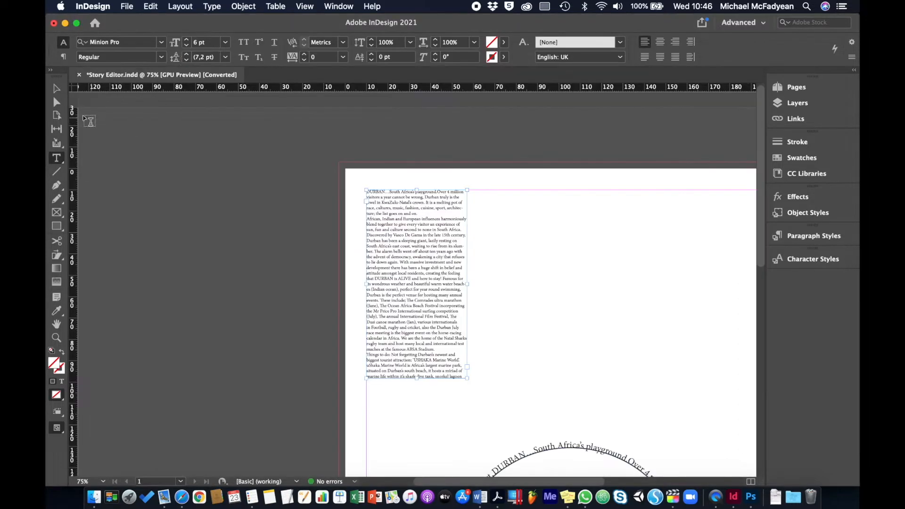
{"action": "key", "text": "Escape"}
Step: Open the text running around the circle in the Story Editor
{"action": "scroll", "coordinate": [637, 341], "scroll_direction": "down", "scroll_amount": 10}
{"action": "scroll", "coordinate": [637, 341], "scroll_direction": "right", "scroll_amount": 3}
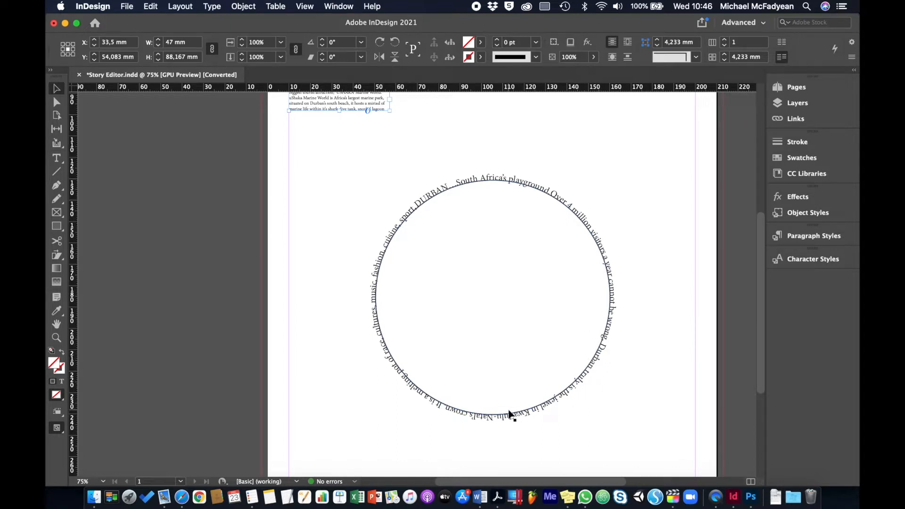
{"action": "left_click", "coordinate": [613, 318]}
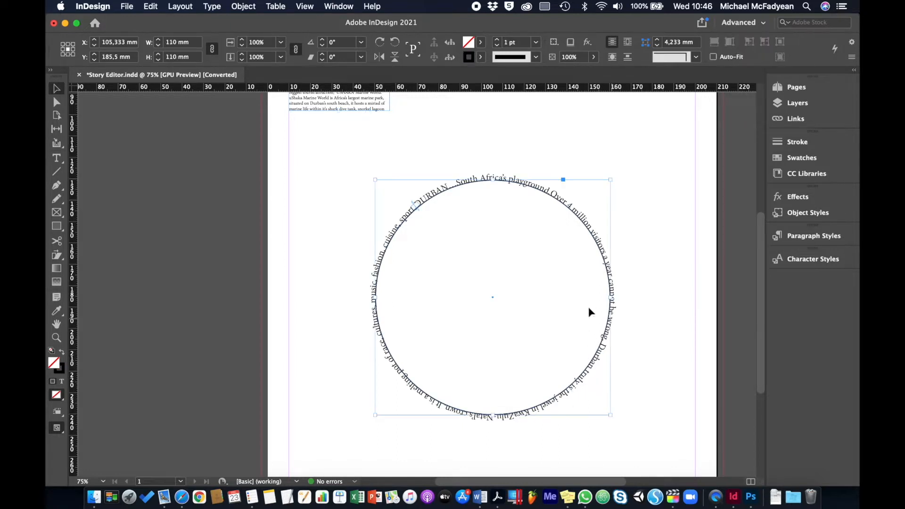
{"action": "left_click", "coordinate": [149, 7]}
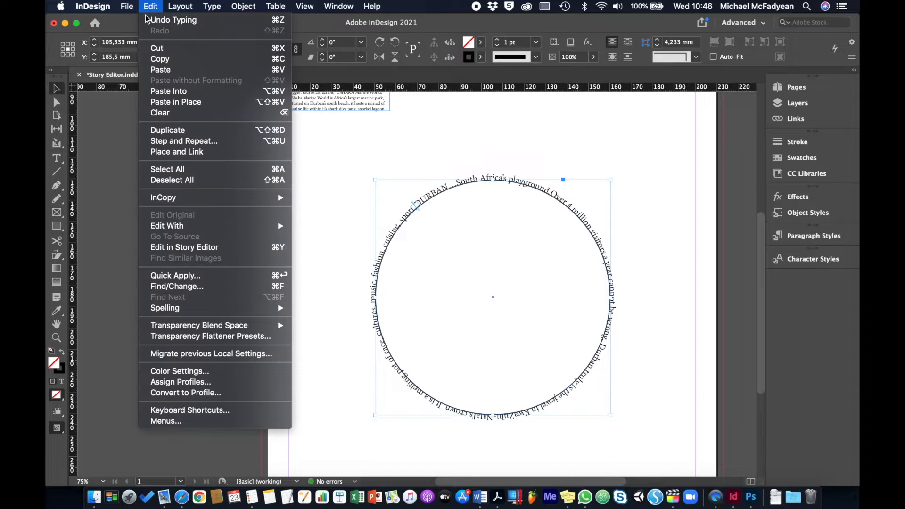
{"action": "left_click", "coordinate": [179, 248]}
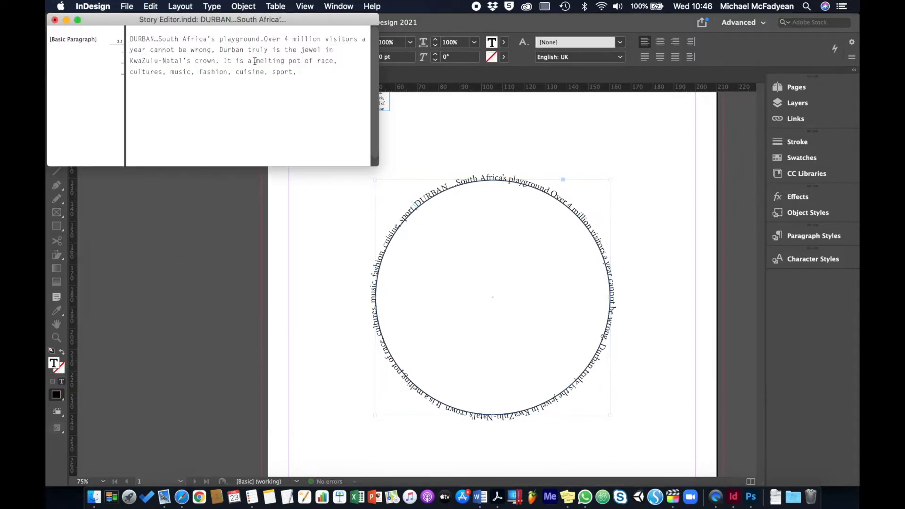
Step: Replace the opening word DURBAN with "eThekwini" in the circle's story
{"action": "double_click", "coordinate": [144, 39]}
{"action": "type", "text": "eThekwiw"}
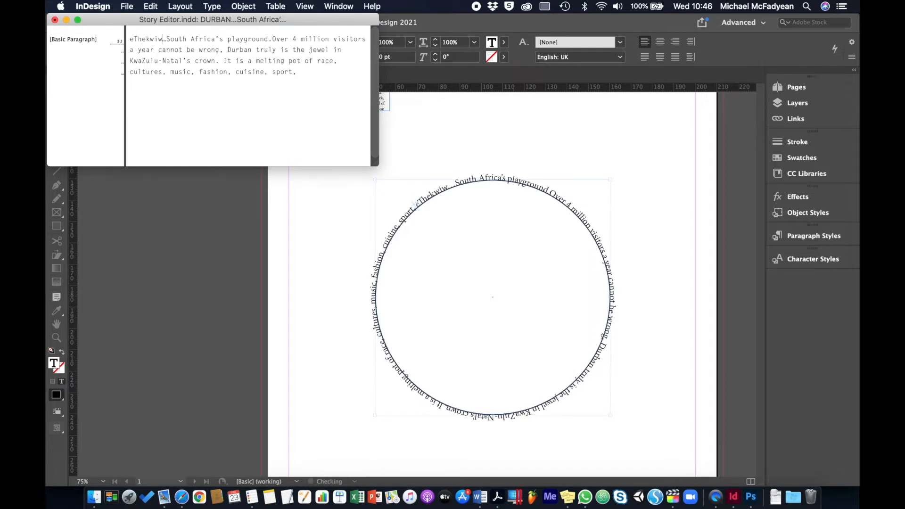
{"action": "key", "text": "BackSpace"}
{"action": "key", "text": "BackSpace"}
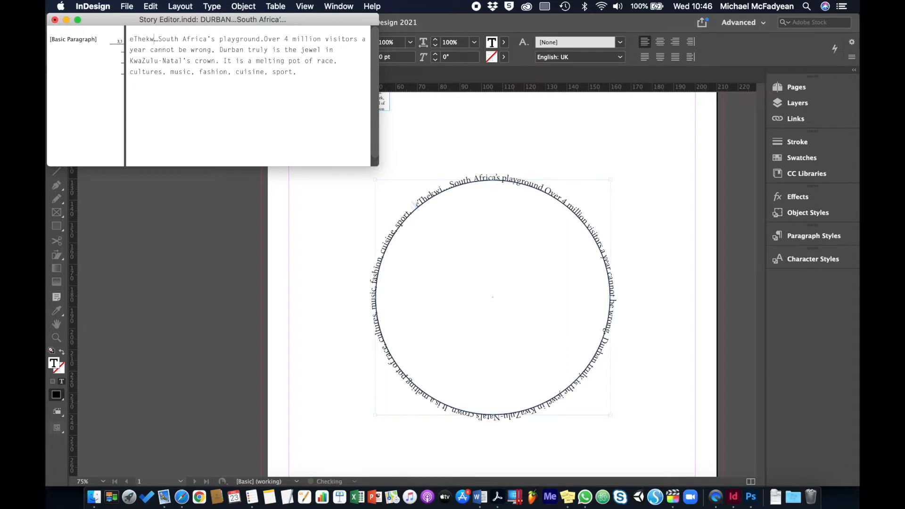
{"action": "type", "text": "ini"}
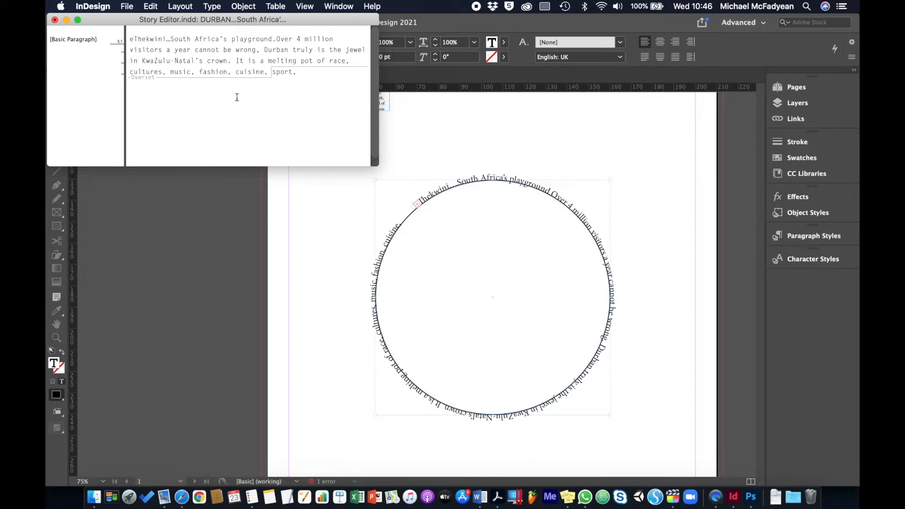
Step: Delete "South Africa's" before "playground" in the circle's story and close the Story Editor
{"action": "key", "text": "BackSpace"}
{"action": "key", "text": "BackSpace"}
{"action": "key", "text": "BackSpace"}
{"action": "key", "text": "BackSpace"}
{"action": "key", "text": "BackSpace"}
{"action": "key", "text": "BackSpace"}
{"action": "key", "text": "BackSpace"}
{"action": "key", "text": "BackSpace"}
{"action": "key", "text": "BackSpace"}
{"action": "key", "text": "BackSpace"}
{"action": "key", "text": "BackSpace"}
{"action": "key", "text": "BackSpace"}
{"action": "key", "text": "BackSpace"}
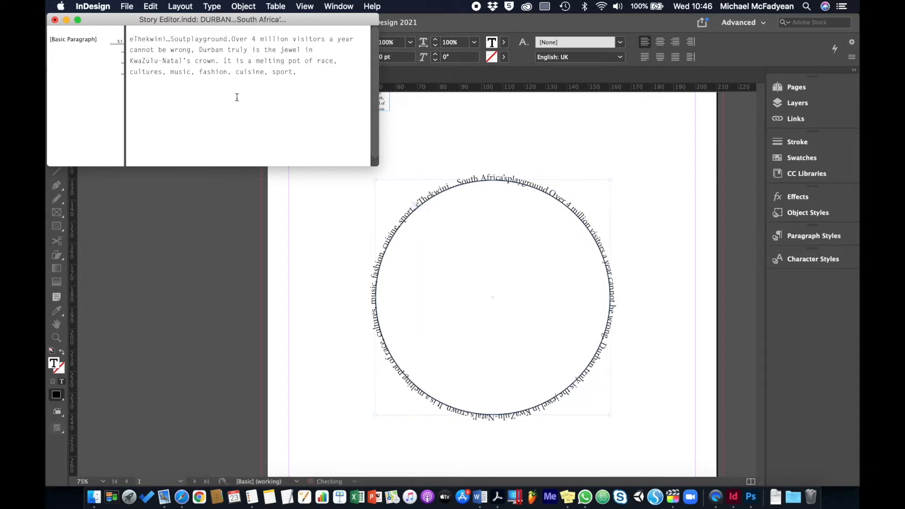
{"action": "key", "text": "BackSpace"}
{"action": "key", "text": "BackSpace"}
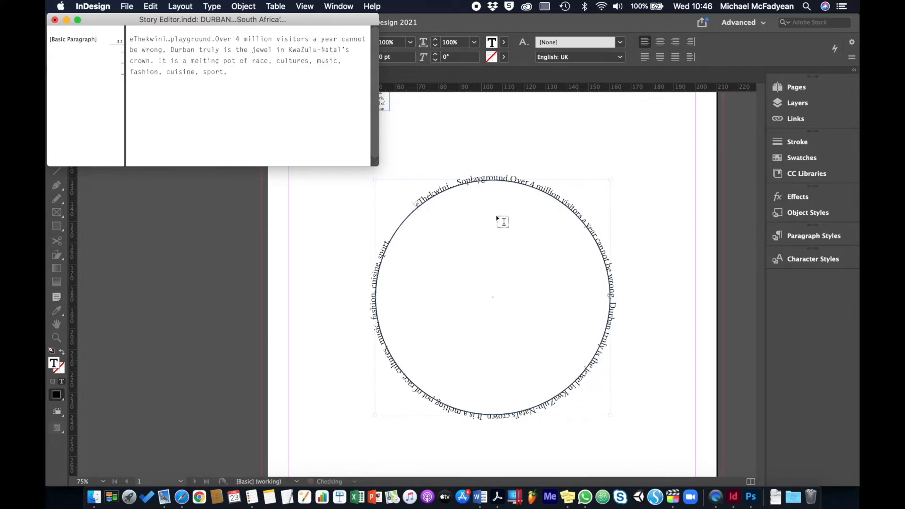
{"action": "left_click", "coordinate": [54, 20]}
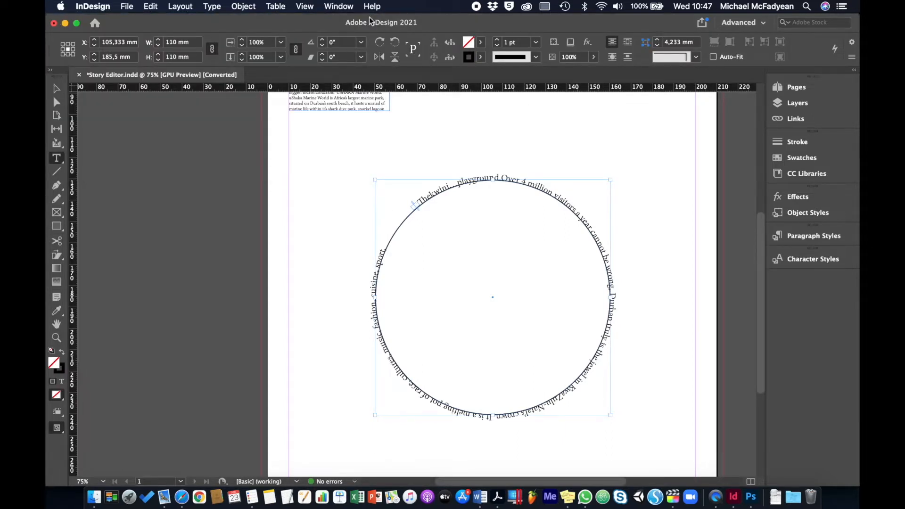
Step: Show the Info panel and place it clear of the circle text
{"action": "left_click", "coordinate": [344, 7]}
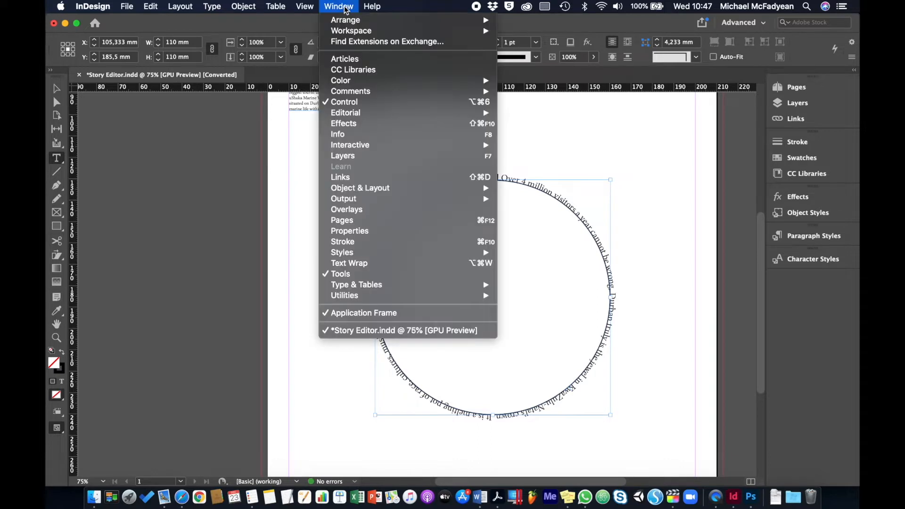
{"action": "left_click", "coordinate": [374, 135]}
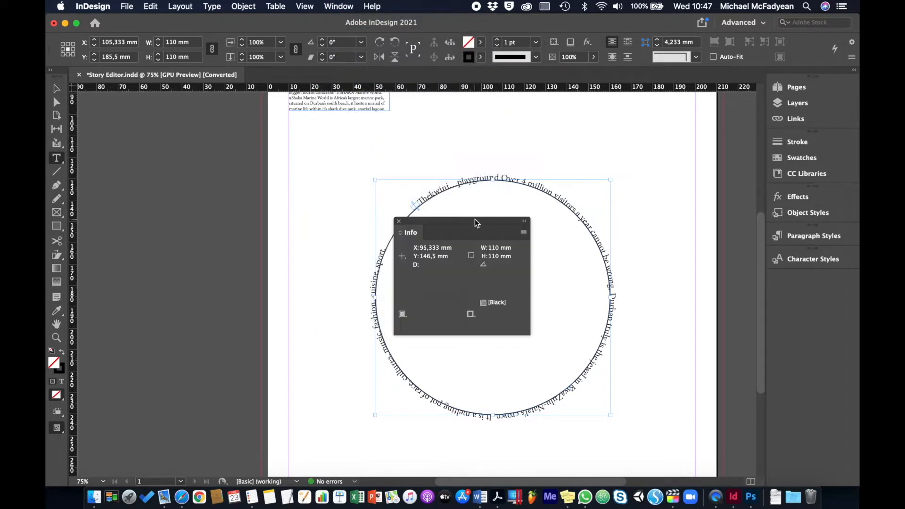
{"action": "left_click_drag", "start_coordinate": [476, 222], "coordinate": [688, 116]}
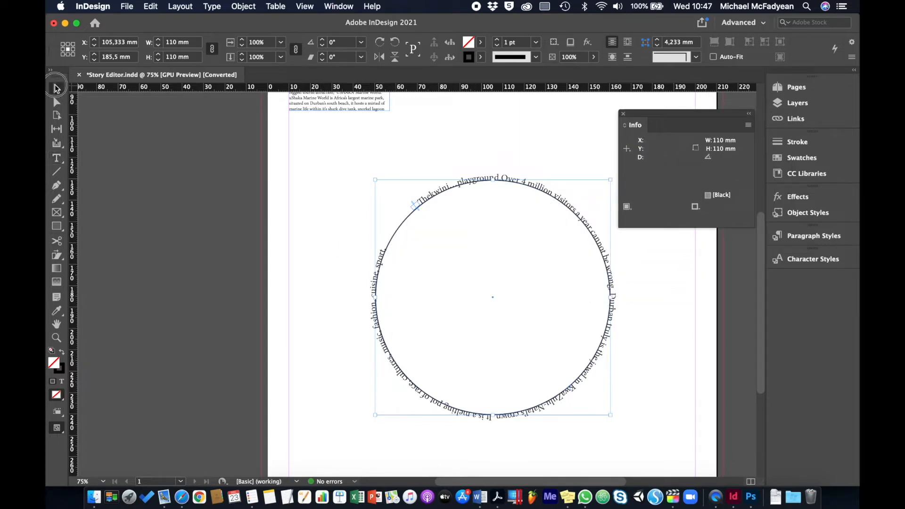
Step: Open the small text frame's story in the Story Editor, check its text statistics in the Info panel and close that panel
{"action": "left_click", "coordinate": [56, 88]}
{"action": "scroll", "coordinate": [333, 105], "scroll_direction": "up", "scroll_amount": 8}
{"action": "left_click", "coordinate": [327, 157]}
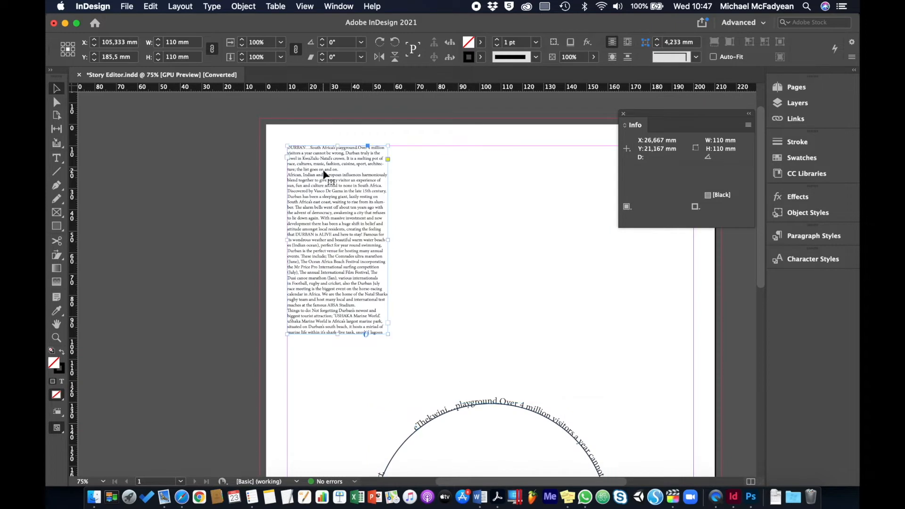
{"action": "left_click", "coordinate": [128, 7]}
{"action": "mouse_move", "coordinate": [151, 6]}
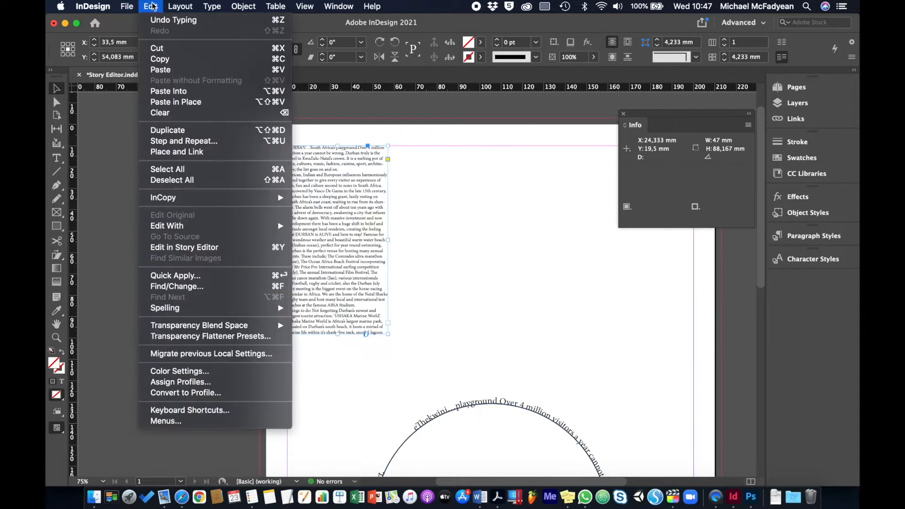
{"action": "left_click", "coordinate": [184, 248]}
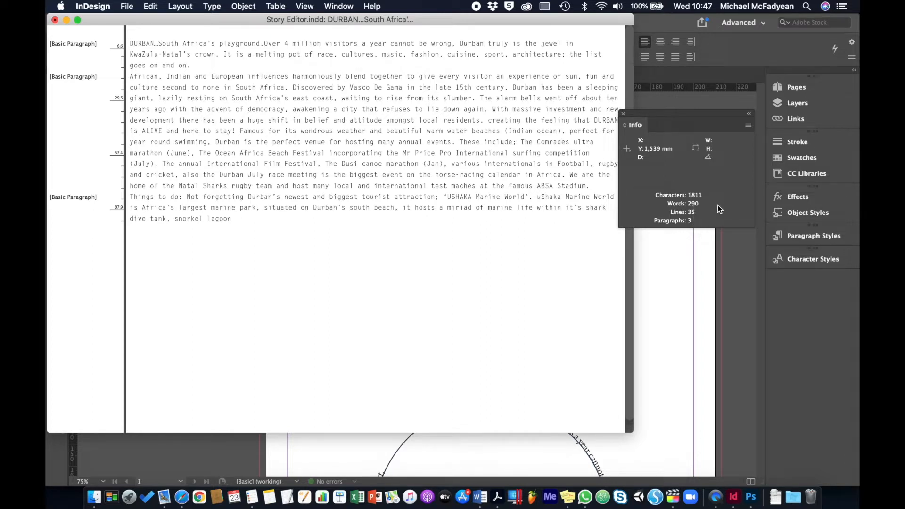
{"action": "left_click", "coordinate": [623, 113]}
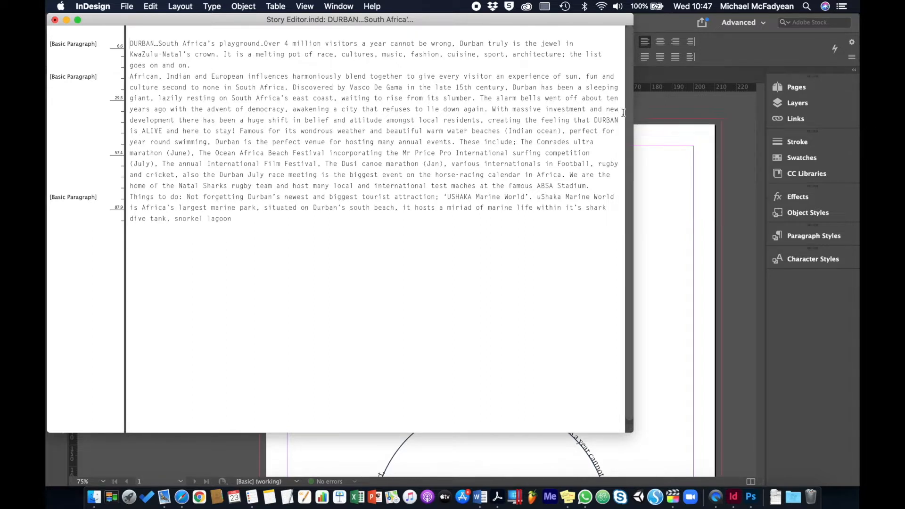
Step: Turn on Dynamic Spelling for the story and view the suggested corrections for "Vasco" without applying any
{"action": "left_click", "coordinate": [151, 7]}
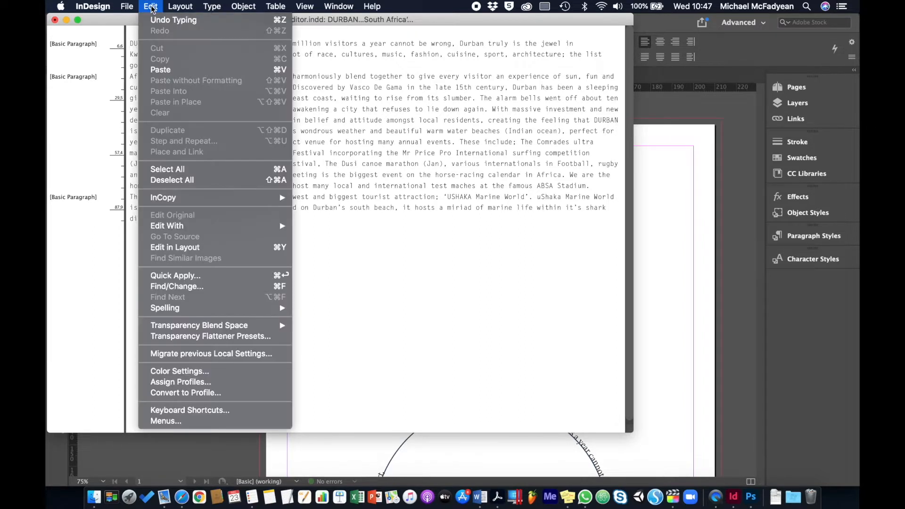
{"action": "mouse_move", "coordinate": [209, 225]}
{"action": "mouse_move", "coordinate": [215, 309]}
{"action": "left_click", "coordinate": [322, 318]}
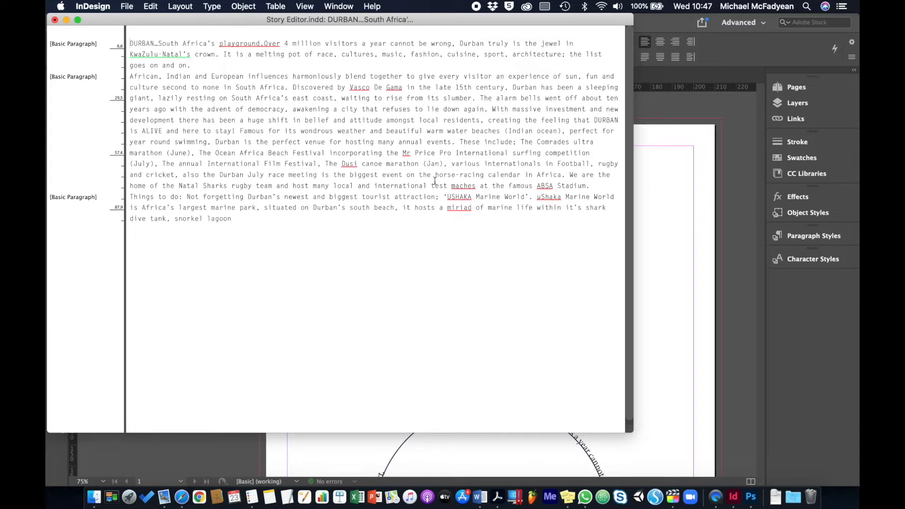
{"action": "right_click", "coordinate": [361, 88]}
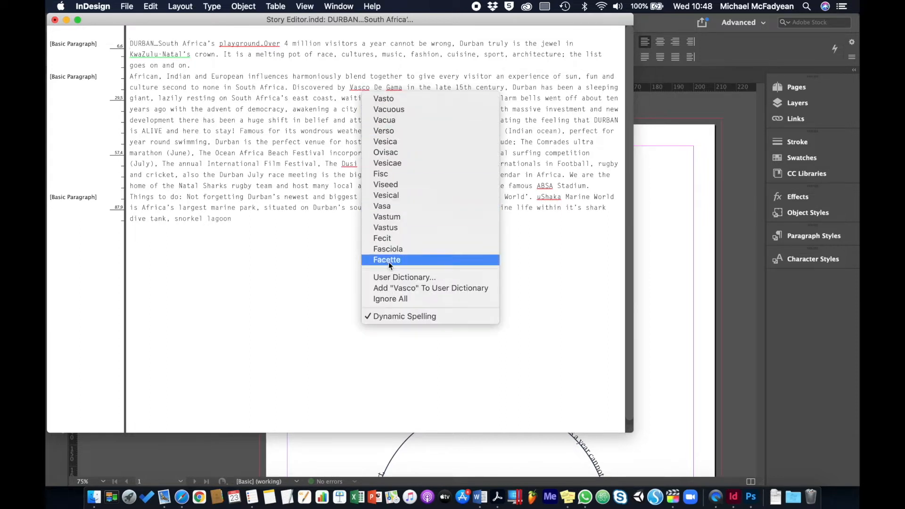
{"action": "left_click", "coordinate": [300, 219]}
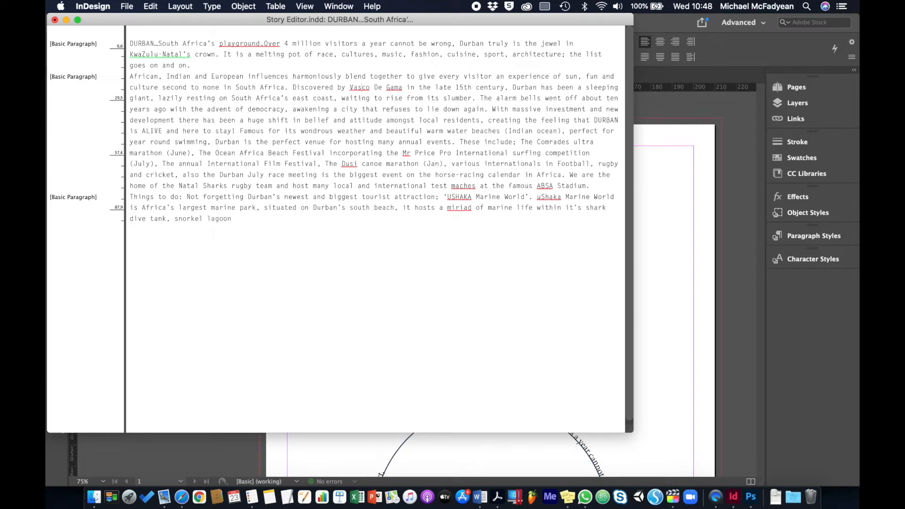
Step: Close the Story Editor window and close the Story Editor.indd document without saving
{"action": "left_click", "coordinate": [55, 20]}
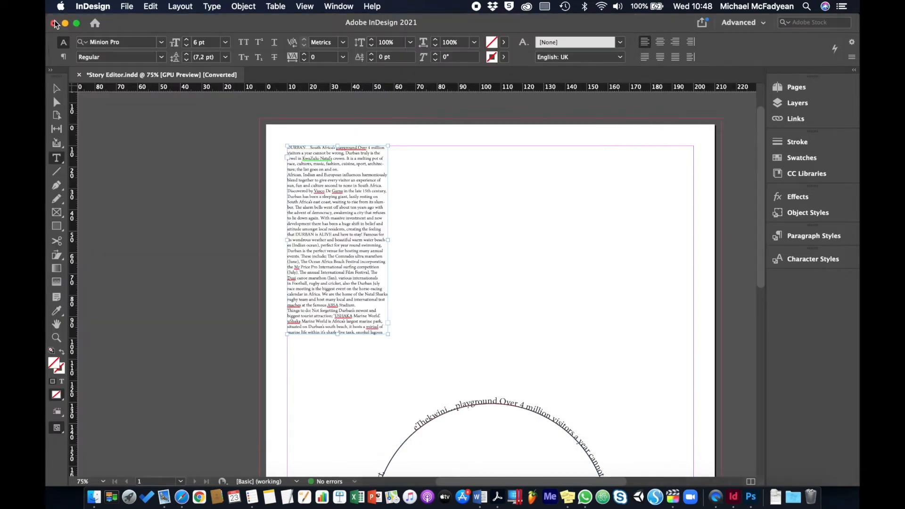
{"action": "left_click", "coordinate": [56, 89]}
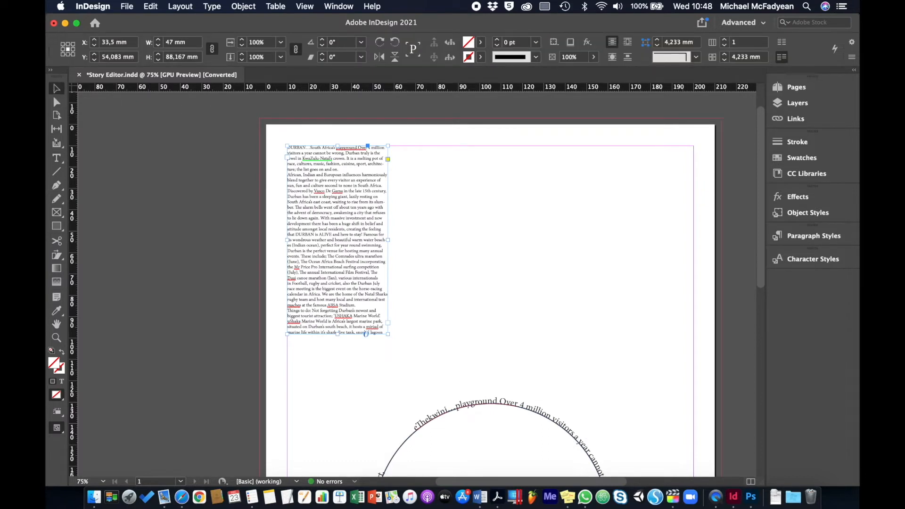
{"action": "left_click", "coordinate": [79, 75]}
{"action": "left_click", "coordinate": [440, 268]}
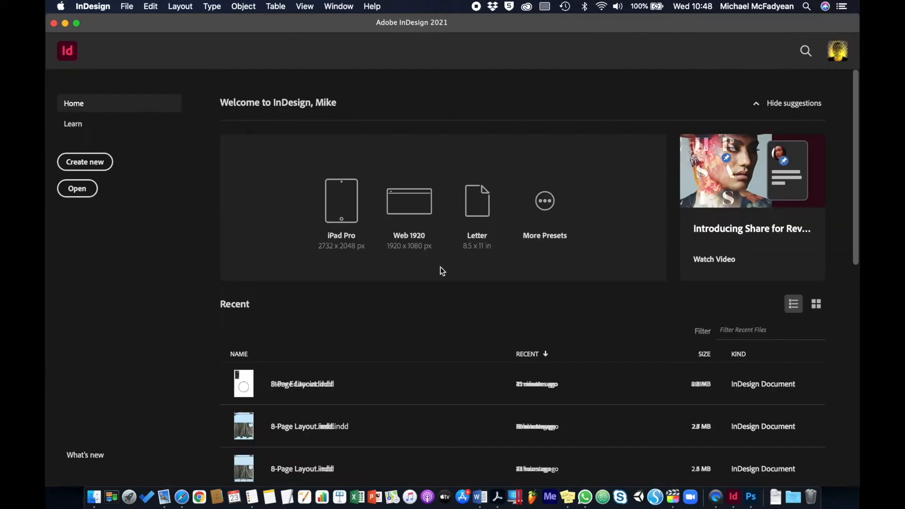
Step: Open Spelling.indd and start Check Spelling on its text frame, placing the dialog clear of the text
{"action": "key", "text": "super+o"}
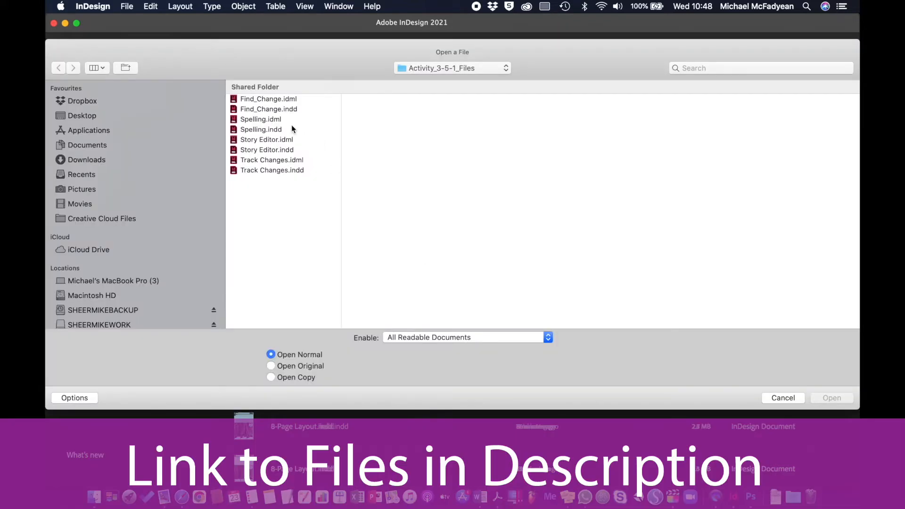
{"action": "double_click", "coordinate": [260, 128]}
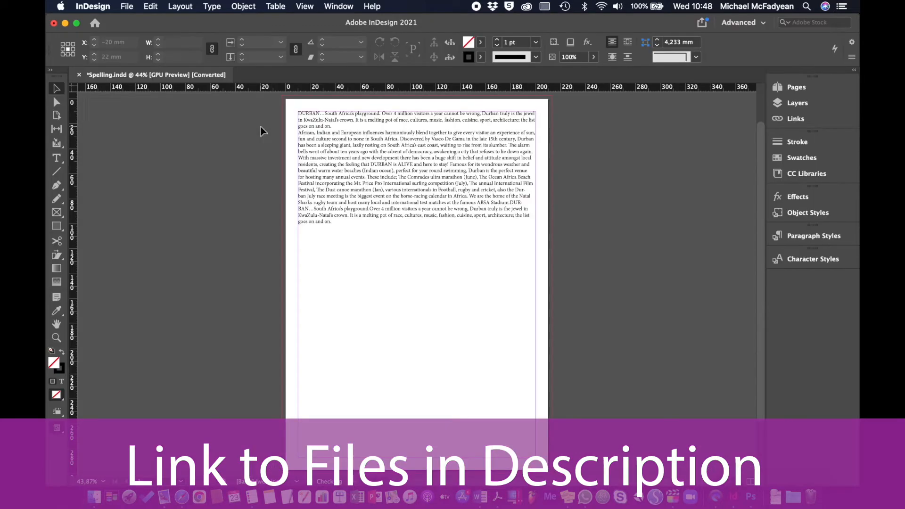
{"action": "left_click", "coordinate": [400, 147]}
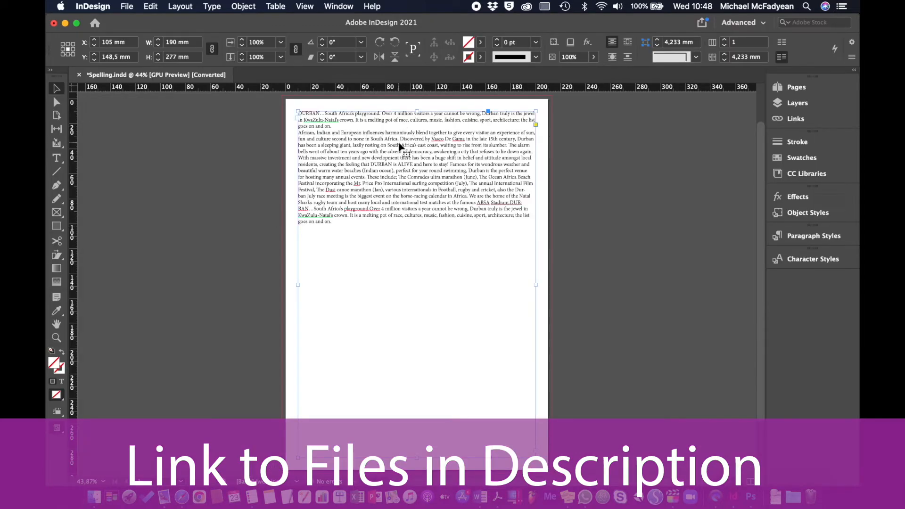
{"action": "left_click", "coordinate": [158, 8]}
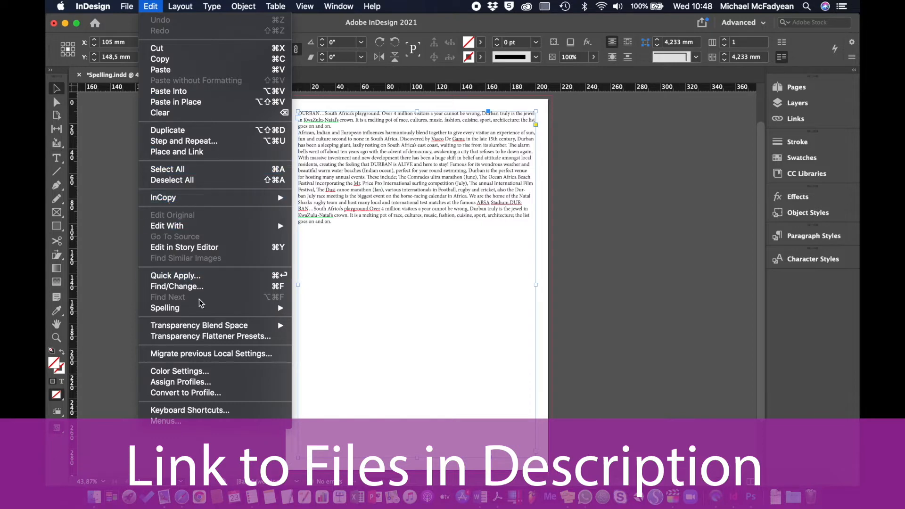
{"action": "mouse_move", "coordinate": [208, 309]}
{"action": "left_click", "coordinate": [323, 307]}
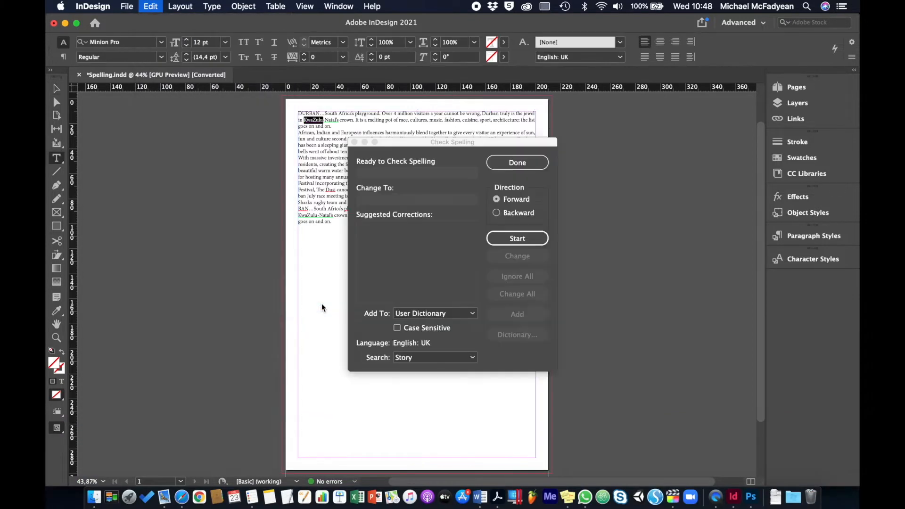
{"action": "left_click_drag", "start_coordinate": [469, 143], "coordinate": [678, 140]}
Step: Keep the spelling search set to Story and skip the flagged words KwaZulu, Vasco, Gama, Mr, Dusi and ABSA
{"action": "left_click", "coordinate": [679, 357]}
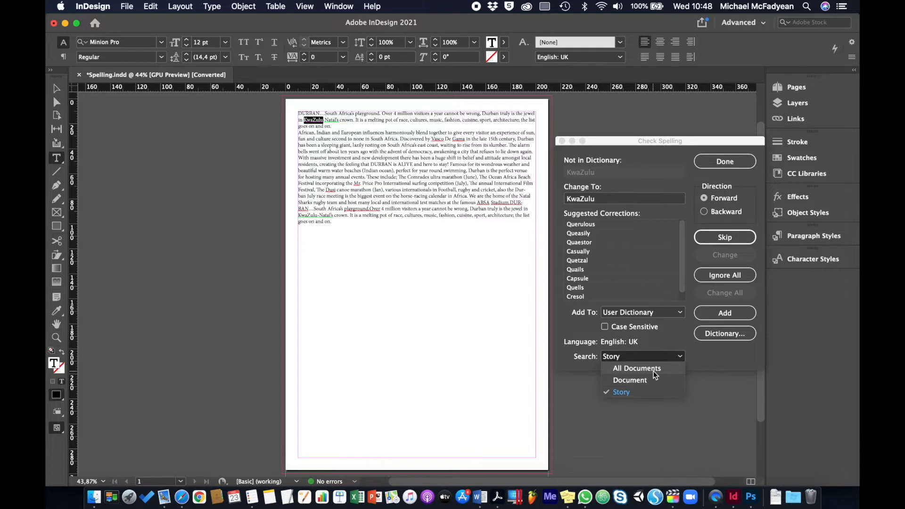
{"action": "left_click", "coordinate": [671, 340]}
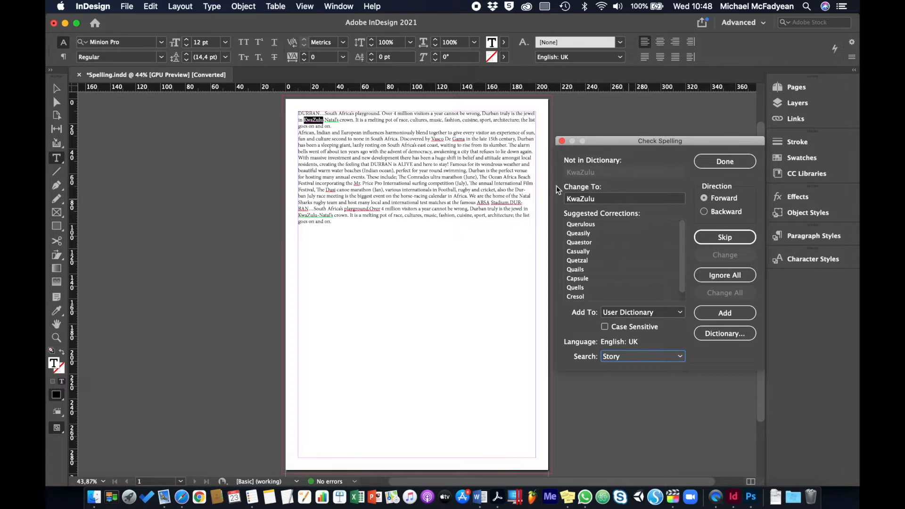
{"action": "left_click", "coordinate": [735, 238]}
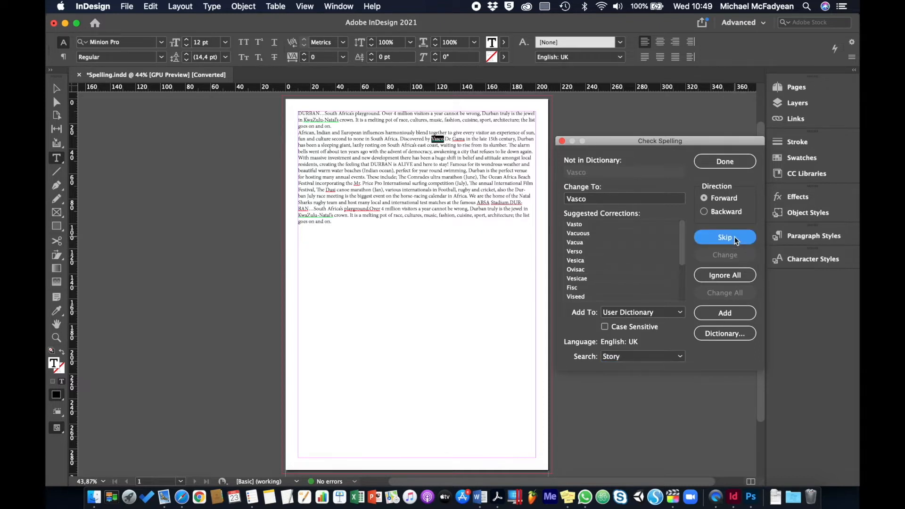
{"action": "left_click", "coordinate": [734, 236]}
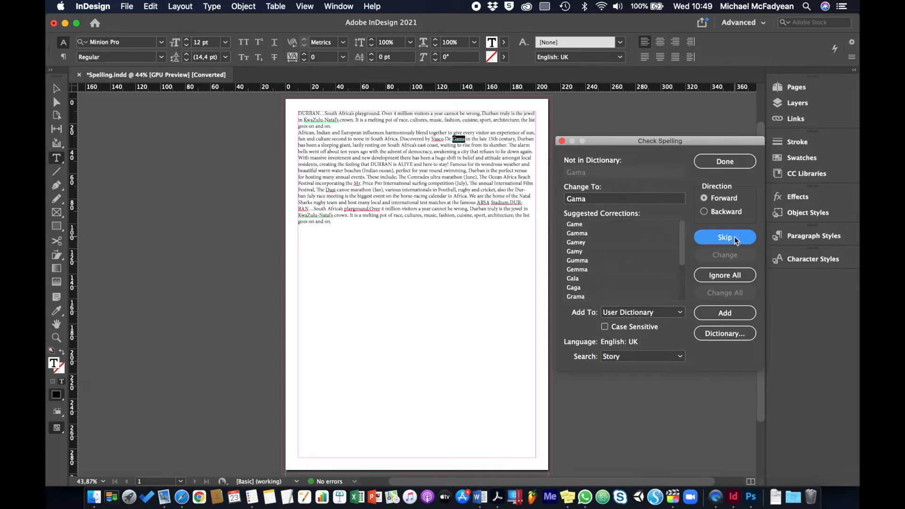
{"action": "left_click", "coordinate": [734, 237]}
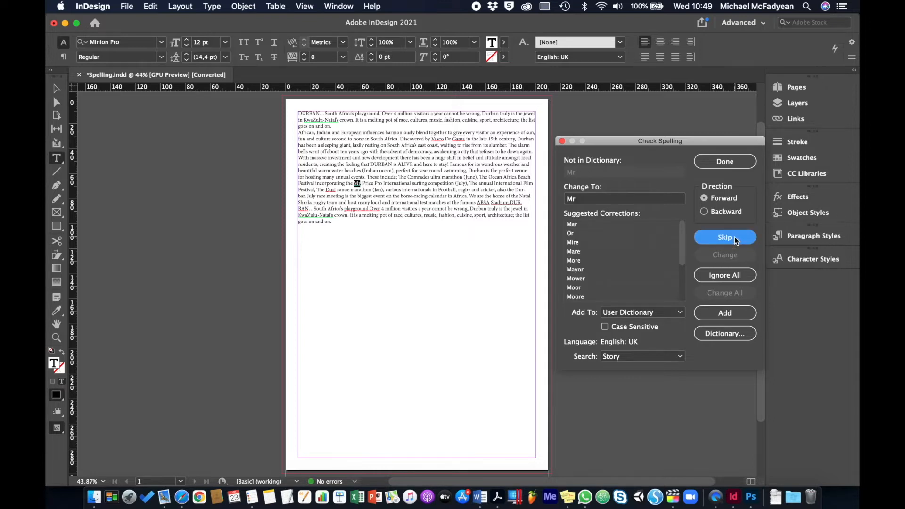
{"action": "left_click", "coordinate": [735, 236]}
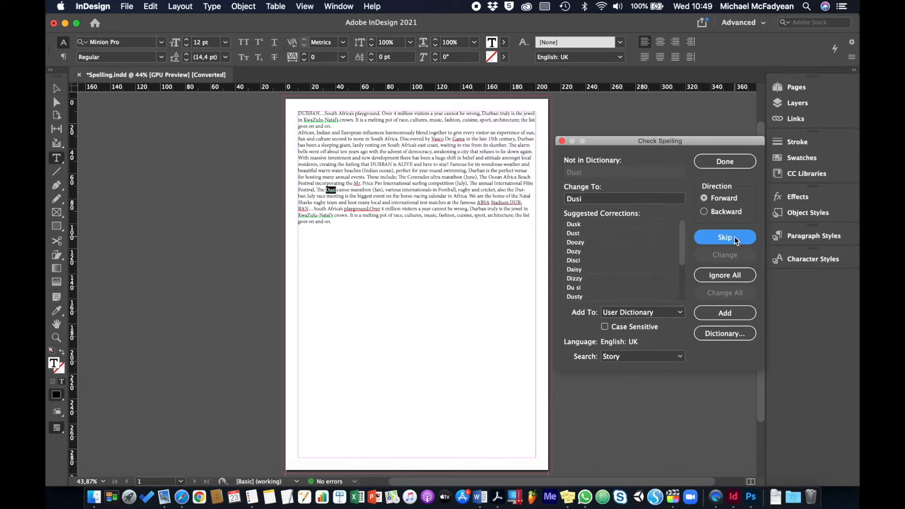
{"action": "left_click", "coordinate": [735, 237]}
{"action": "left_click", "coordinate": [734, 237]}
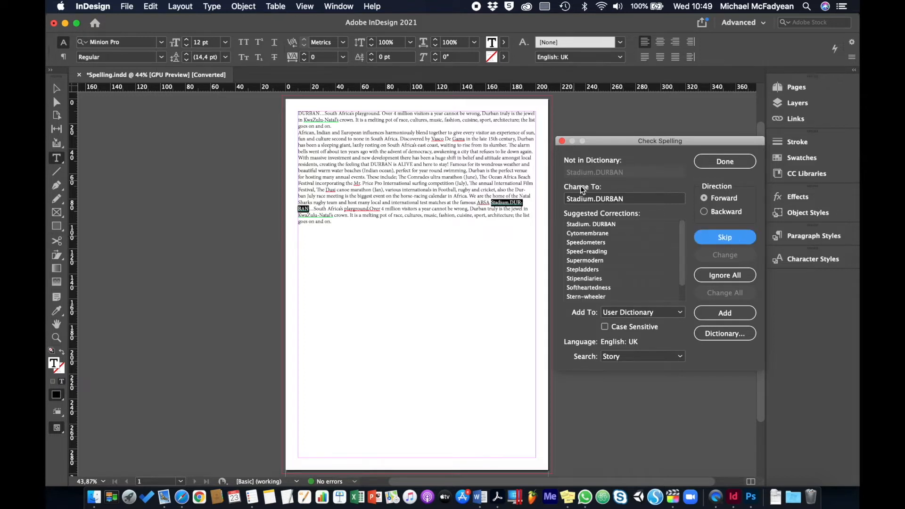
Step: Add the missing spaces by changing the flagged words to "Stadium. DURBAN" and "playground. Over", and finish the spelling check
{"action": "left_click", "coordinate": [597, 200]}
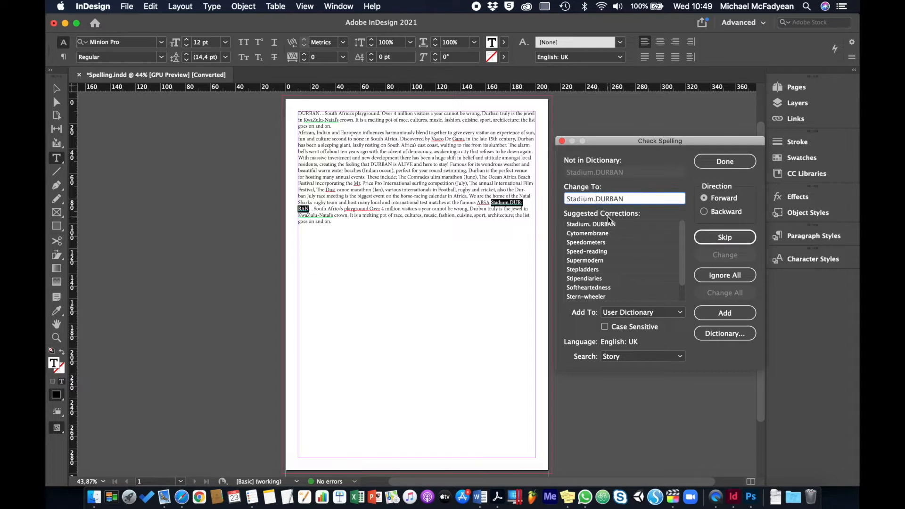
{"action": "left_click", "coordinate": [711, 255]}
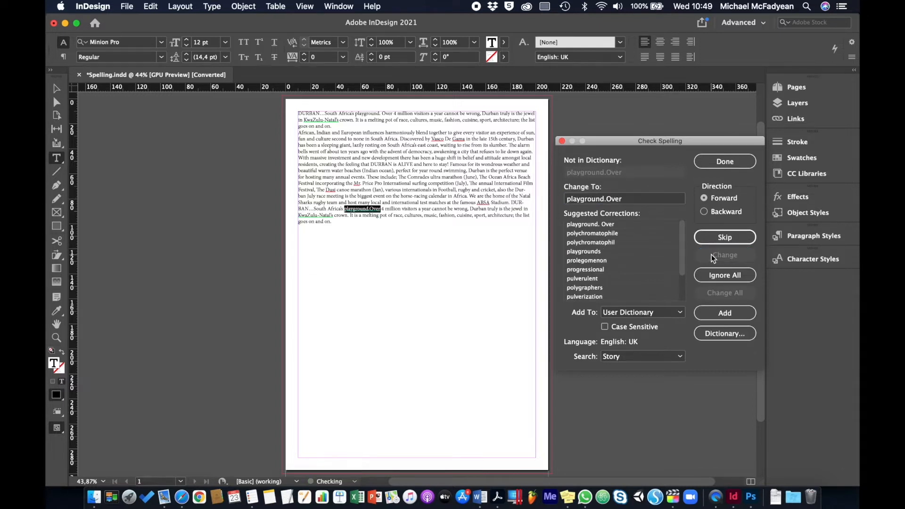
{"action": "left_click", "coordinate": [609, 200]}
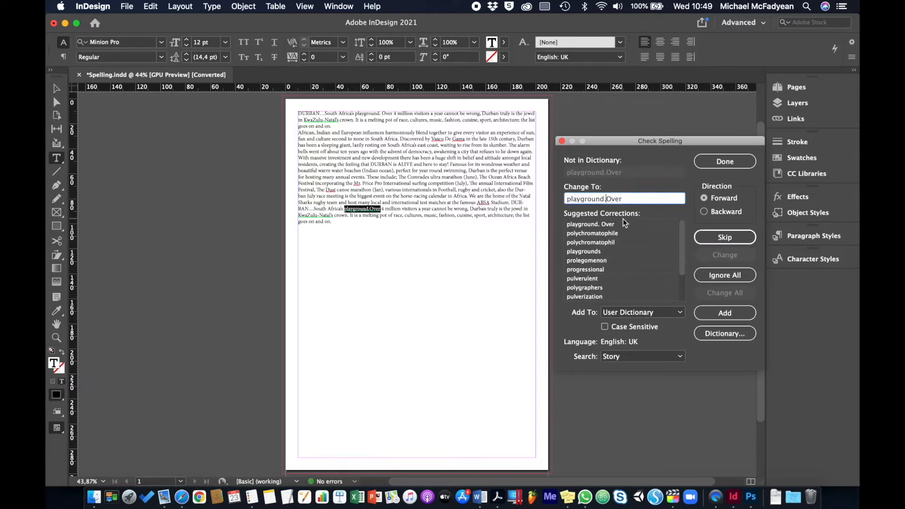
{"action": "left_click", "coordinate": [717, 255]}
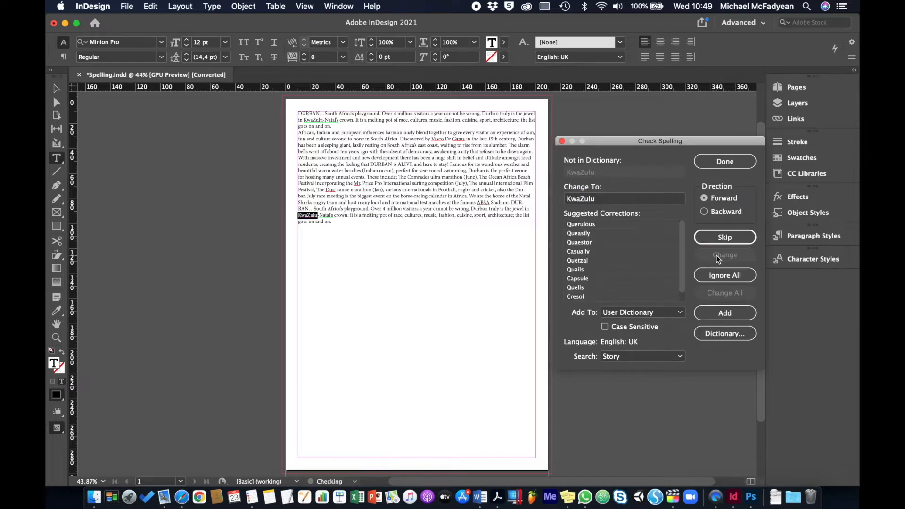
{"action": "left_click", "coordinate": [722, 161]}
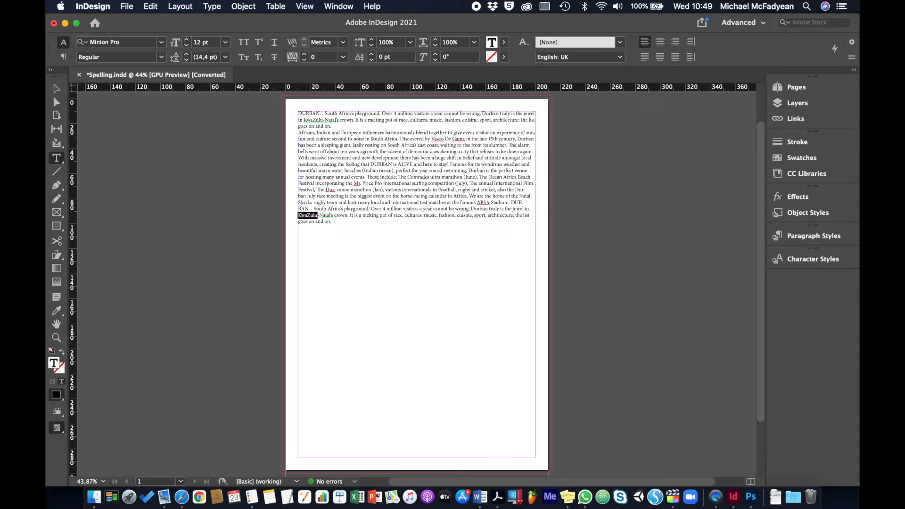
Step: Close the Spelling.indd document without saving
{"action": "left_click", "coordinate": [56, 89]}
{"action": "left_click", "coordinate": [79, 75]}
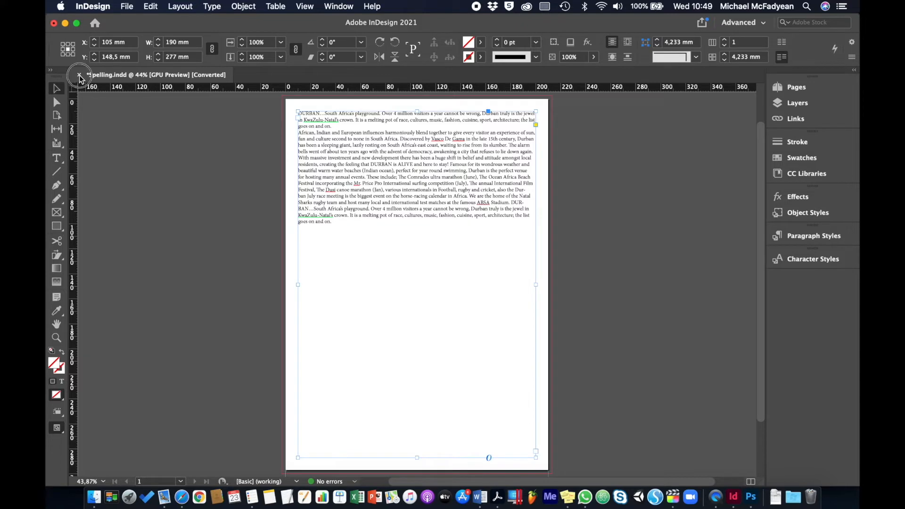
{"action": "left_click", "coordinate": [439, 269]}
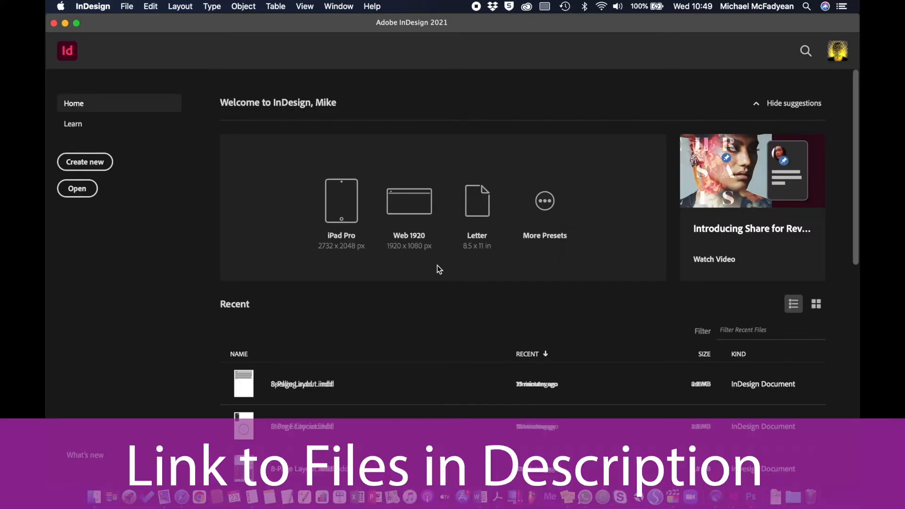
Step: Open Find_Change.indd and bring up Find/Change for its column of text
{"action": "key", "text": "super+o"}
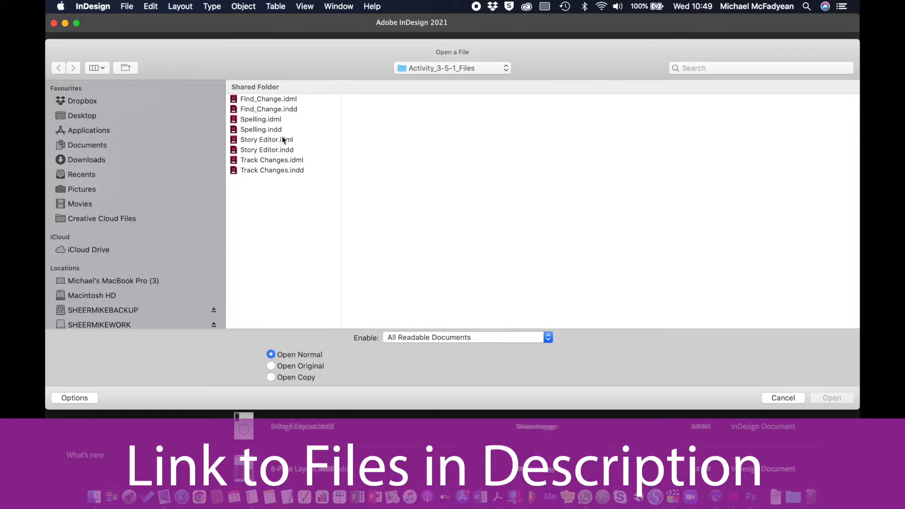
{"action": "double_click", "coordinate": [259, 110]}
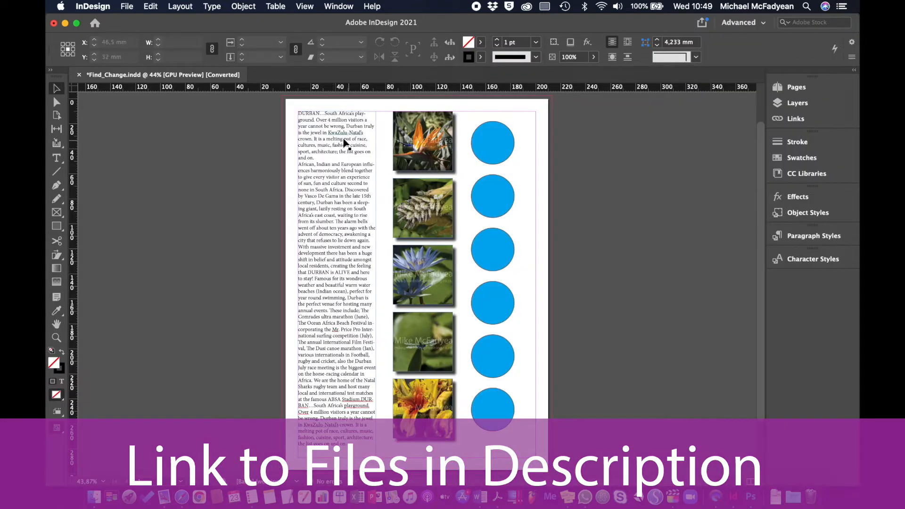
{"action": "left_click", "coordinate": [343, 144]}
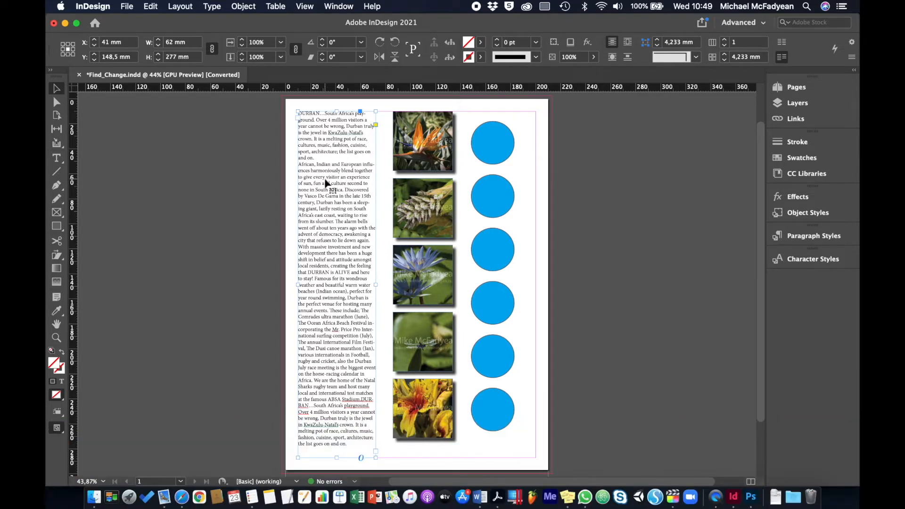
{"action": "left_click", "coordinate": [148, 7]}
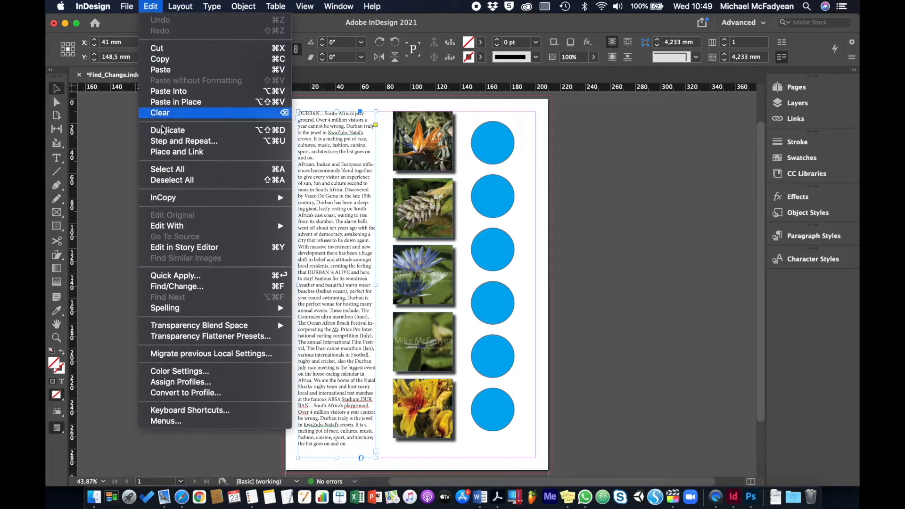
{"action": "left_click", "coordinate": [192, 289]}
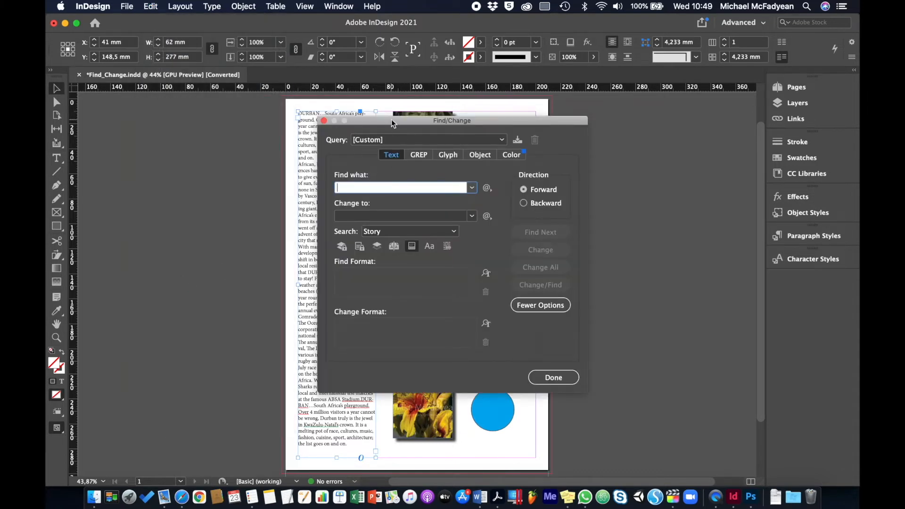
Step: Replace every "Durban" in the story with "eThekwini" and close Find/Change
{"action": "left_click_drag", "start_coordinate": [393, 119], "coordinate": [610, 108]}
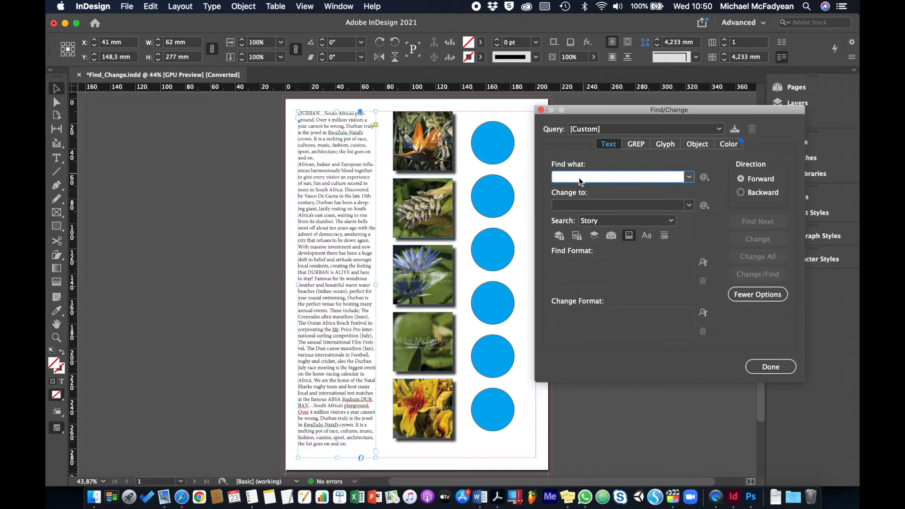
{"action": "type", "text": "dur"}
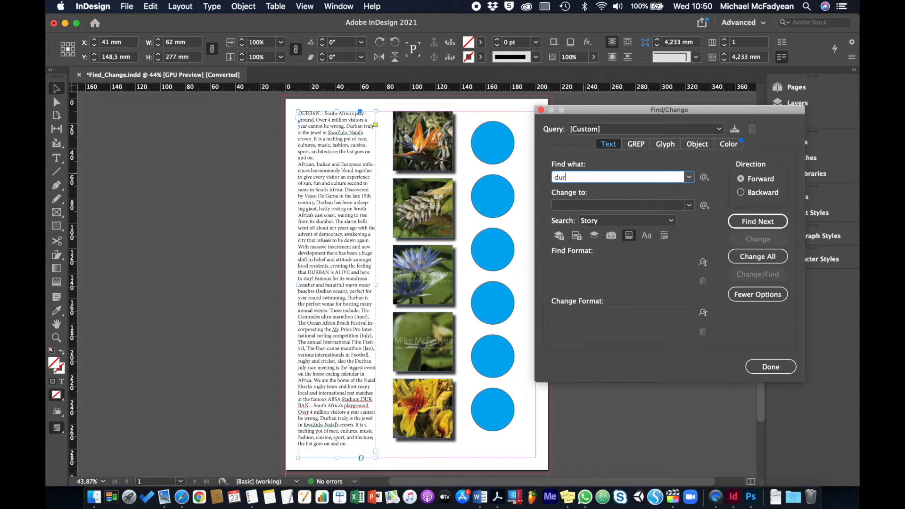
{"action": "key", "text": "BackSpace"}
{"action": "key", "text": "BackSpace"}
{"action": "key", "text": "BackSpace"}
{"action": "type", "text": "Durban"}
{"action": "left_click", "coordinate": [585, 205]}
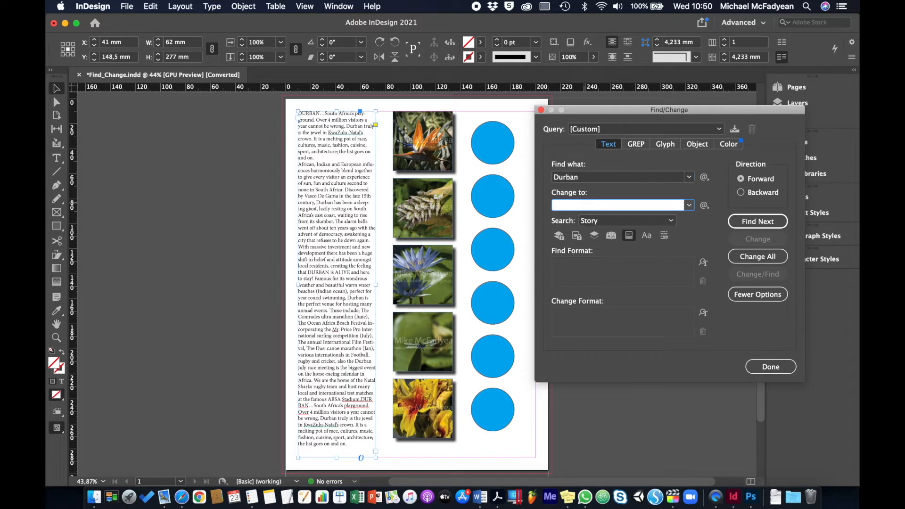
{"action": "type", "text": "eThekwini"}
{"action": "left_click", "coordinate": [747, 259]}
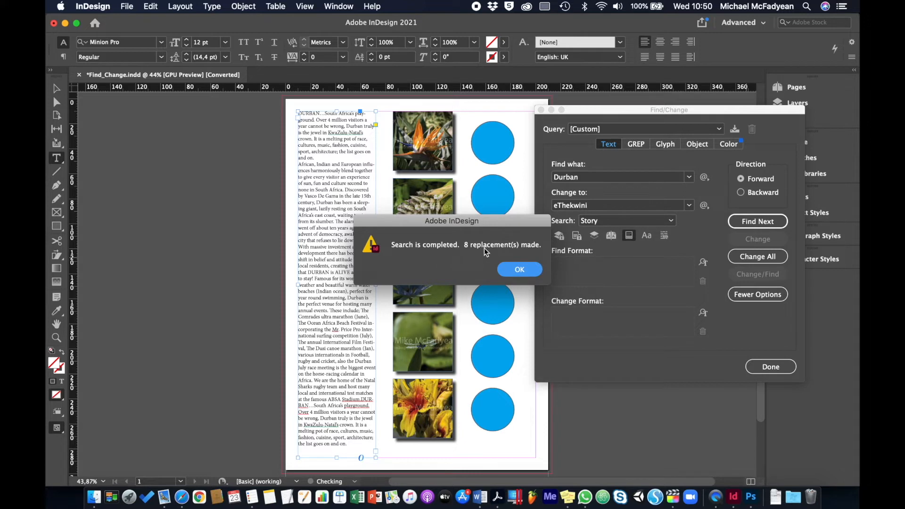
{"action": "left_click", "coordinate": [521, 271]}
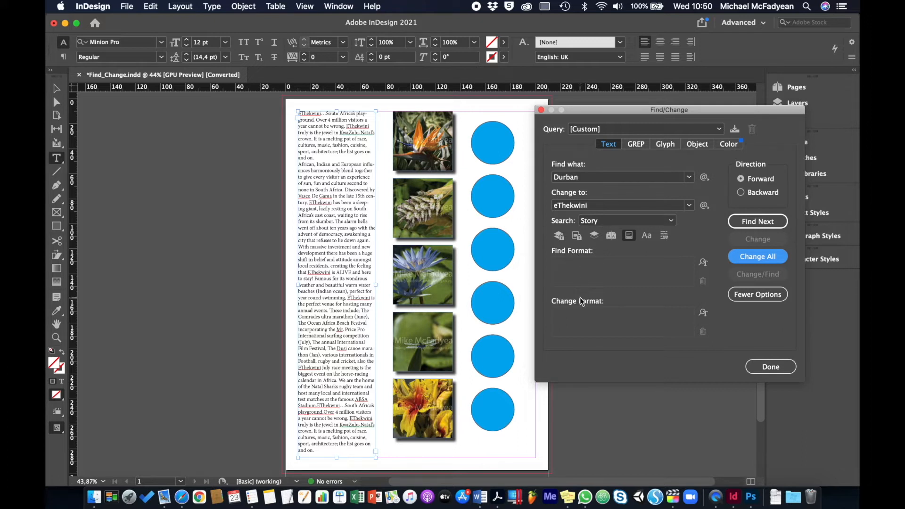
{"action": "left_click", "coordinate": [752, 368]}
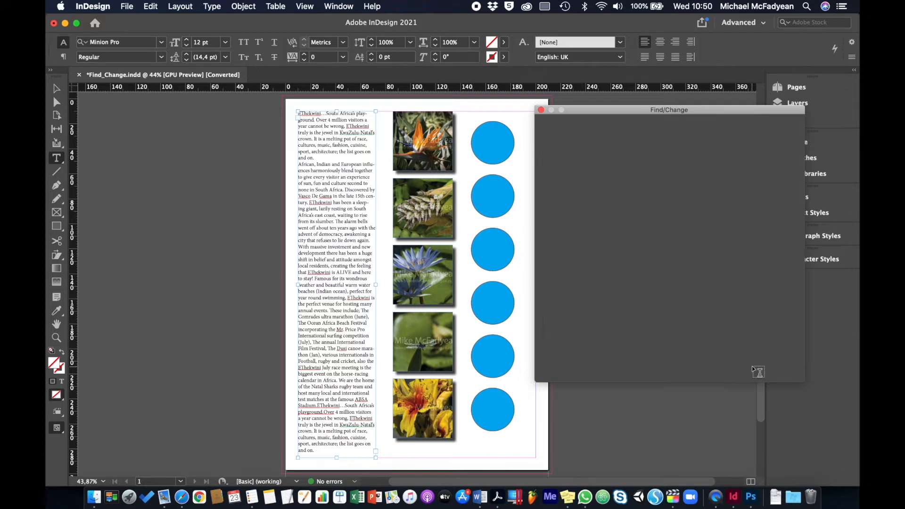
Step: Deselect the text frame and reopen Find/Change in its object search mode
{"action": "left_click", "coordinate": [56, 88]}
{"action": "left_click", "coordinate": [197, 192]}
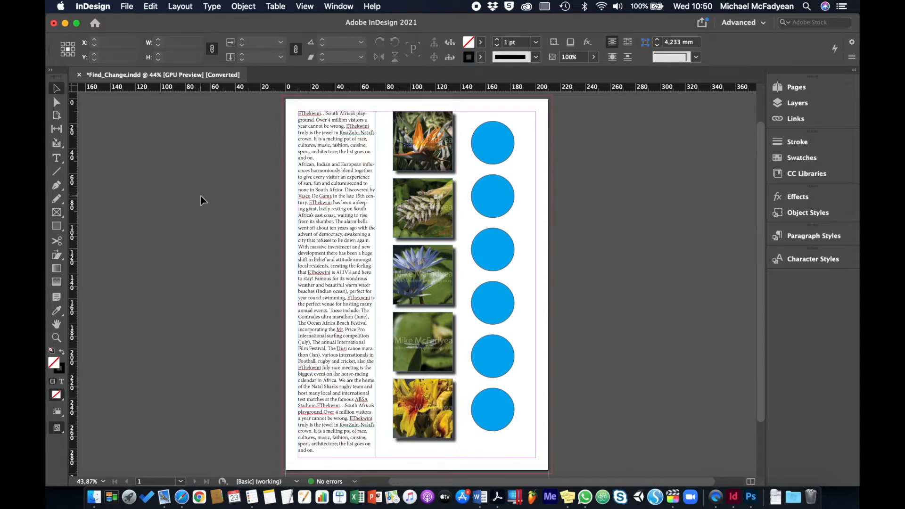
{"action": "left_click", "coordinate": [151, 6]}
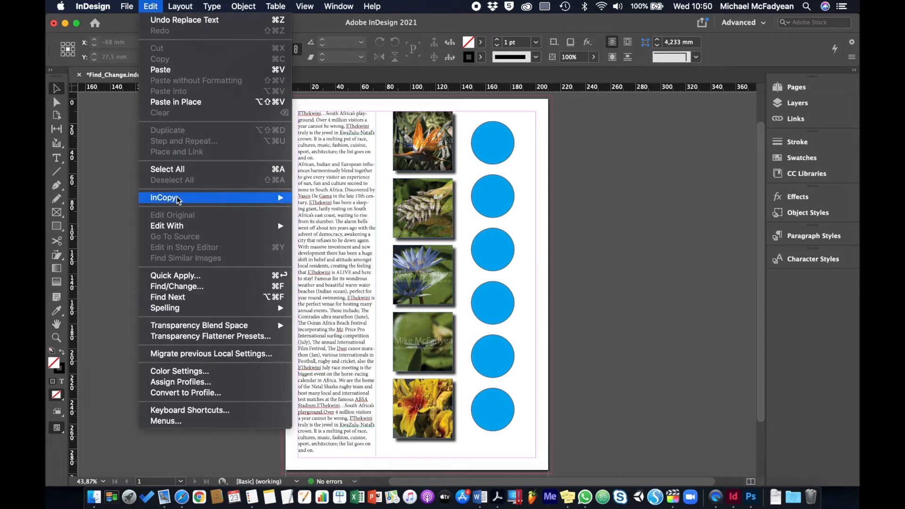
{"action": "left_click", "coordinate": [190, 286]}
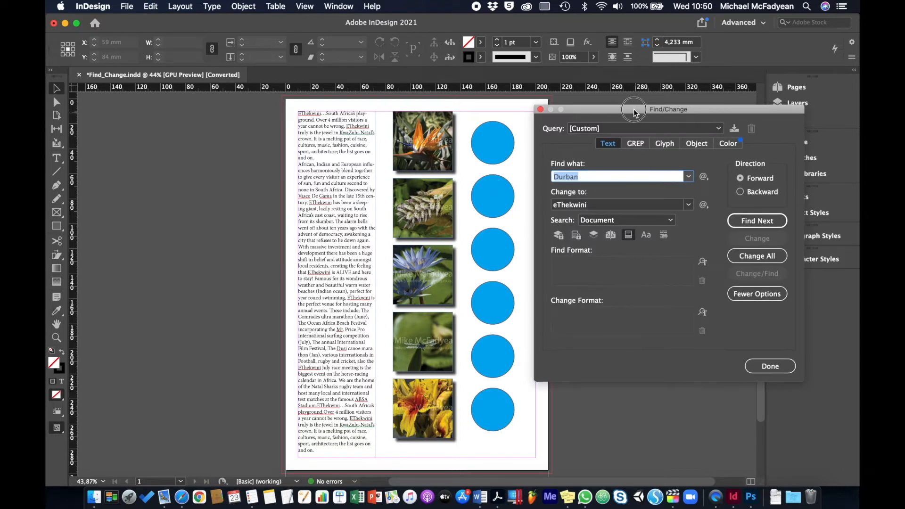
{"action": "left_click_drag", "start_coordinate": [636, 115], "coordinate": [647, 115]}
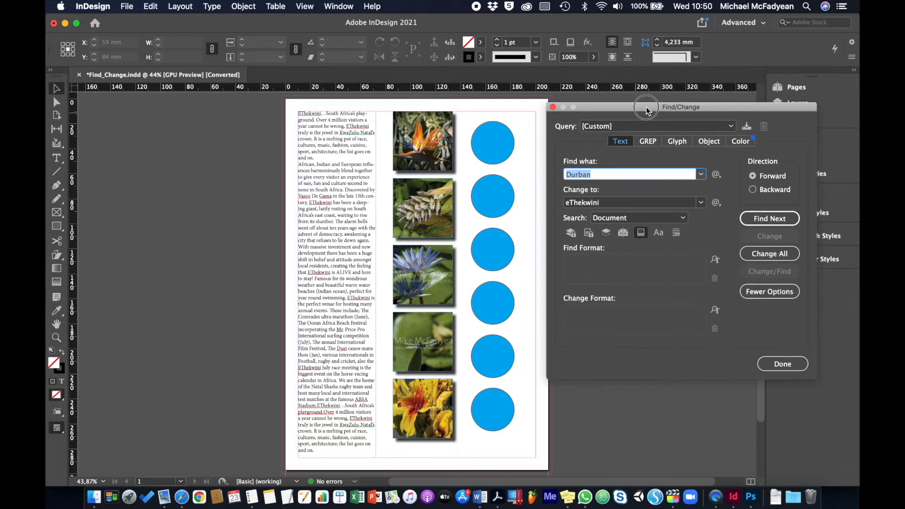
{"action": "left_click", "coordinate": [708, 142]}
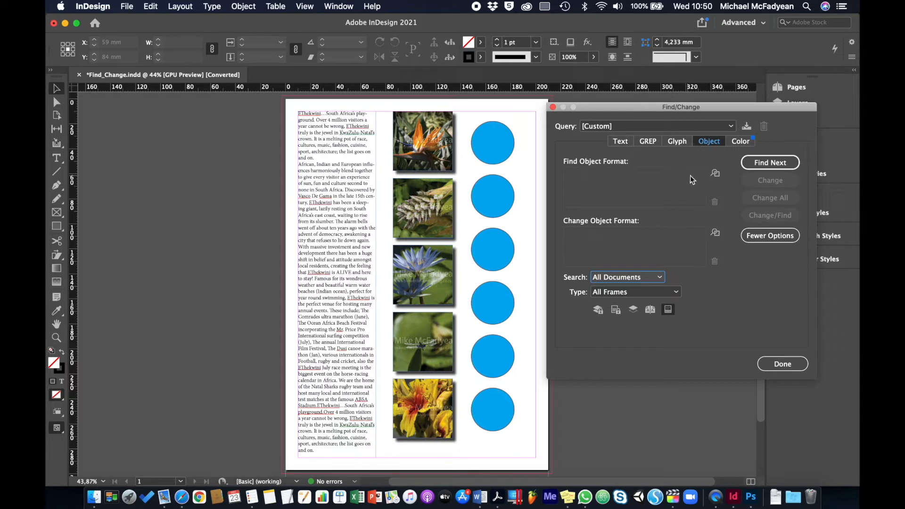
Step: Set the find object format to objects with Drop Shadow on
{"action": "left_click", "coordinate": [716, 175]}
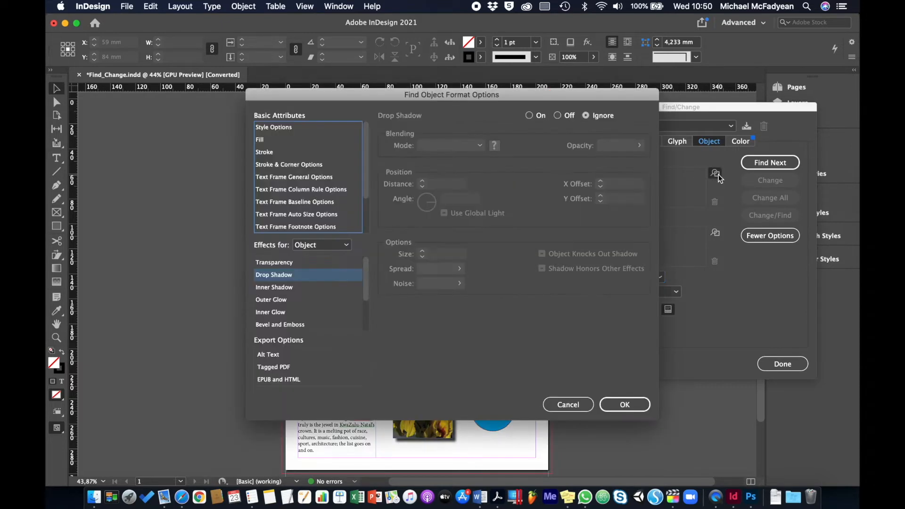
{"action": "left_click", "coordinate": [309, 276]}
{"action": "left_click", "coordinate": [530, 117]}
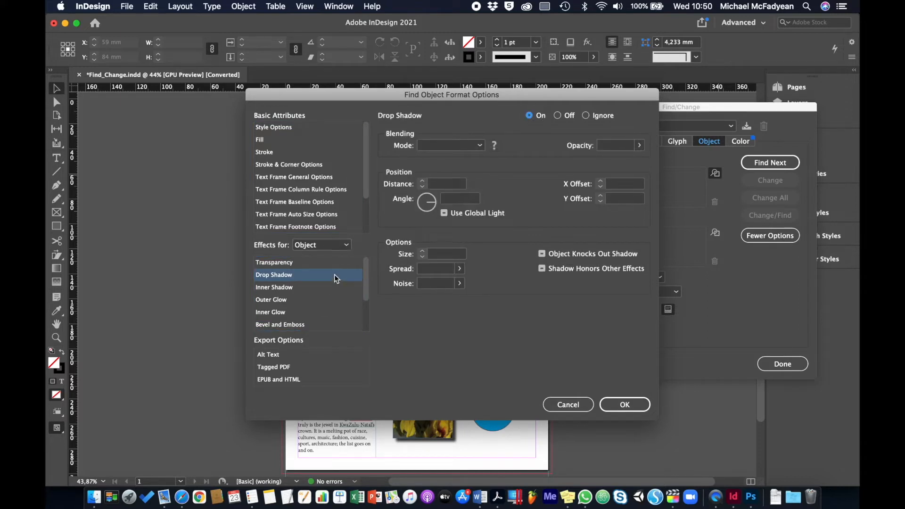
{"action": "left_click", "coordinate": [625, 402]}
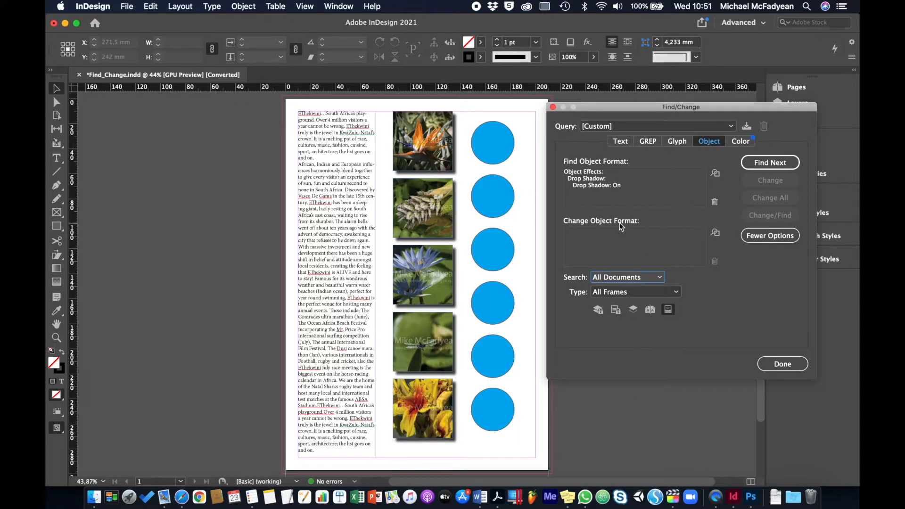
Step: Set the change object format to Drop Shadow off with a 10 pt stroke in C=0 M=100 Y=0 K=0
{"action": "left_click", "coordinate": [715, 233]}
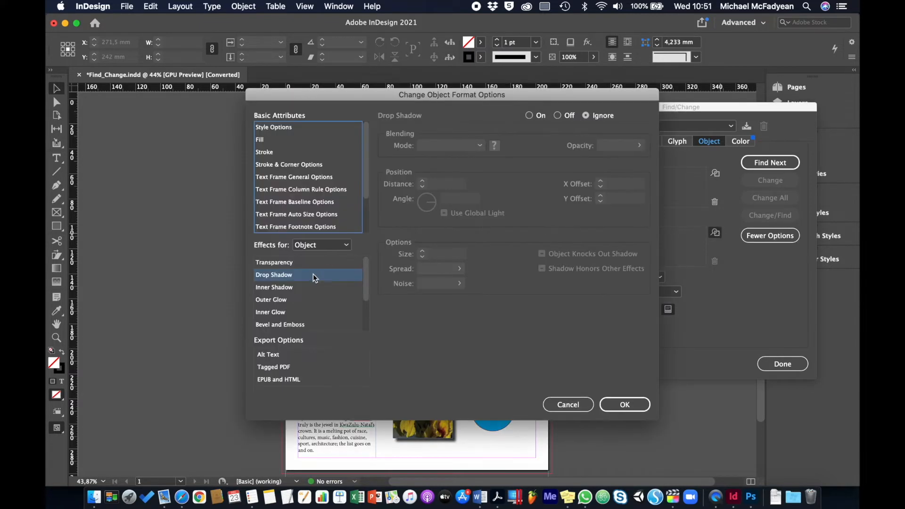
{"action": "left_click", "coordinate": [313, 275]}
{"action": "left_click", "coordinate": [558, 116]}
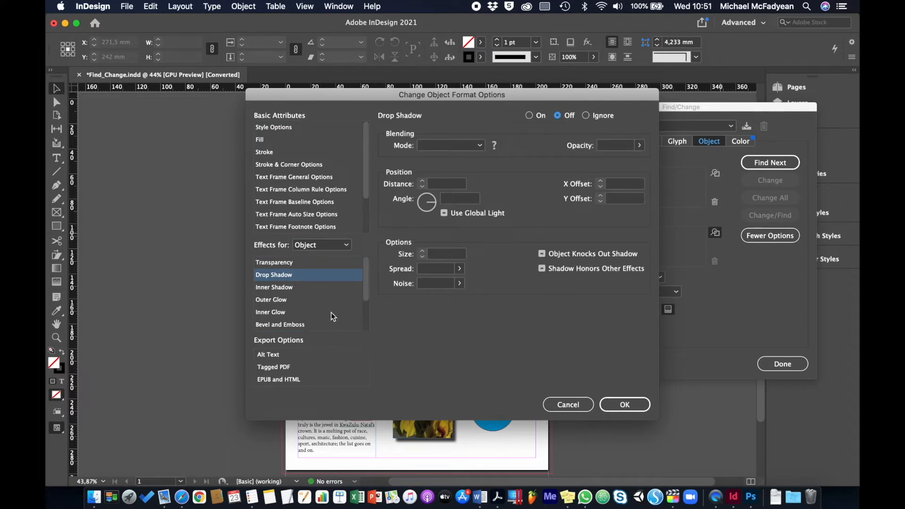
{"action": "left_click", "coordinate": [265, 152]}
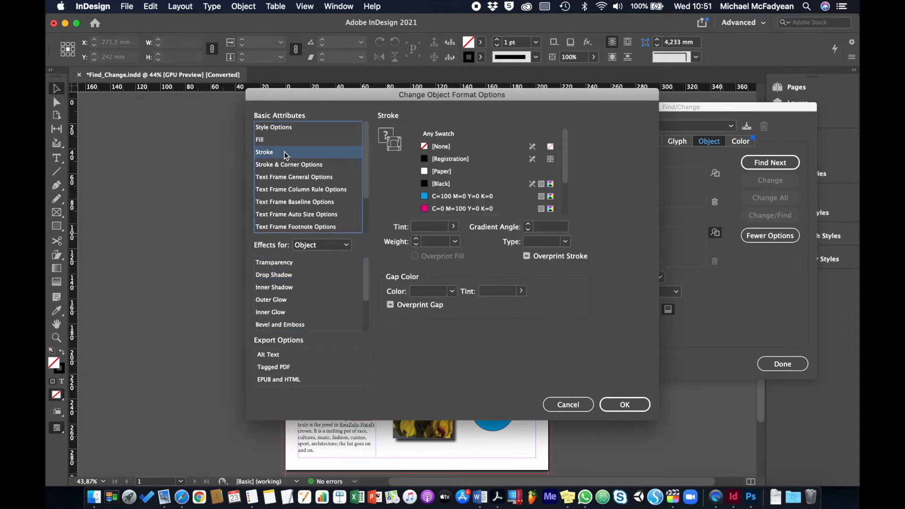
{"action": "left_click", "coordinate": [426, 209]}
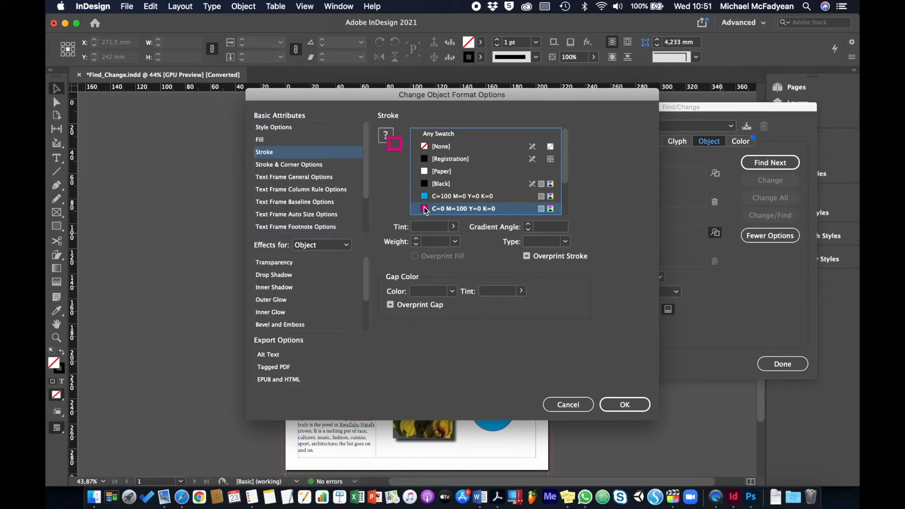
{"action": "left_click", "coordinate": [456, 242]}
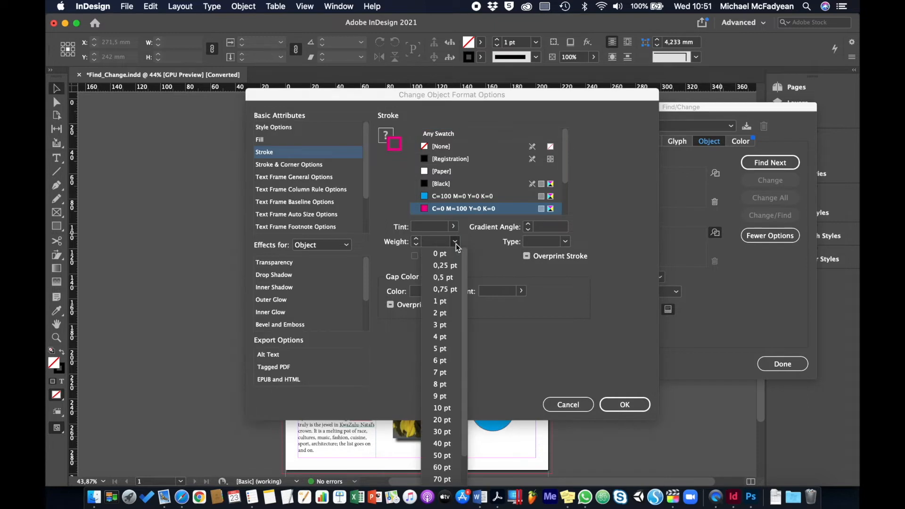
{"action": "left_click", "coordinate": [442, 412]}
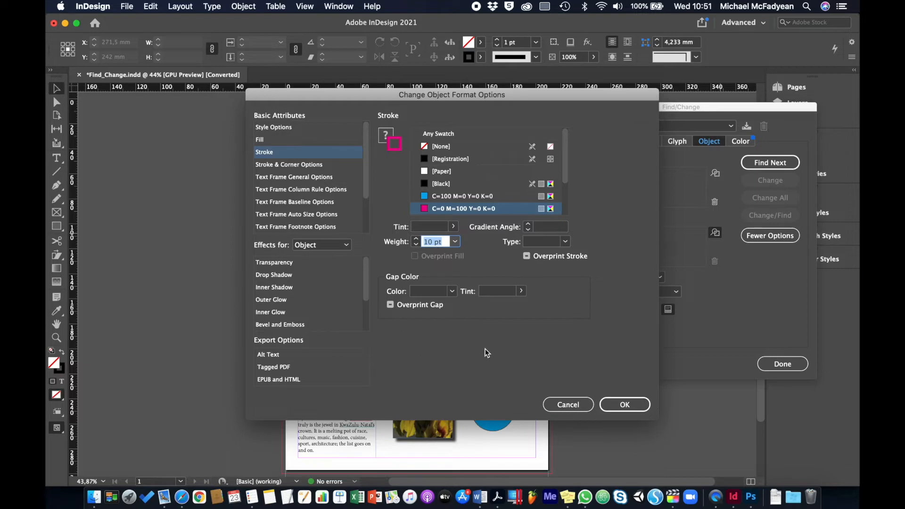
{"action": "left_click", "coordinate": [624, 405]}
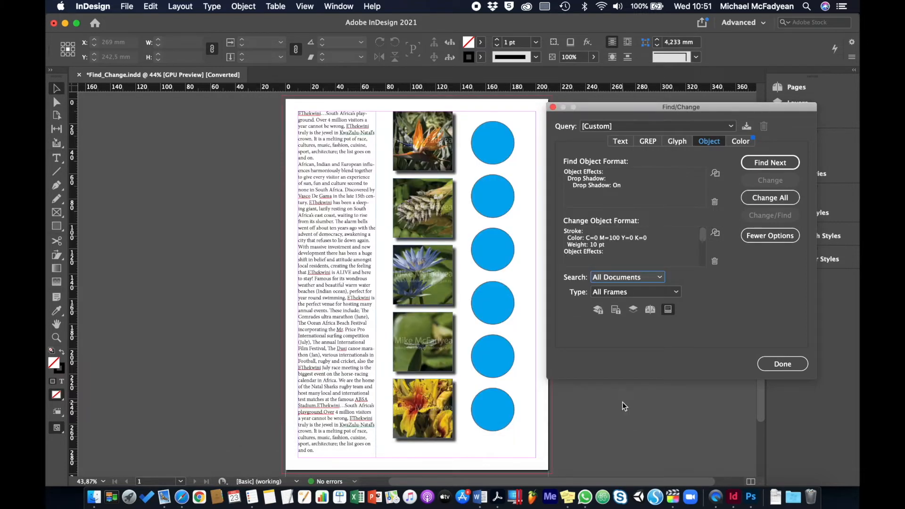
Step: Apply the format change to all matching objects, then clear both the find and change object formats
{"action": "left_click", "coordinate": [774, 200]}
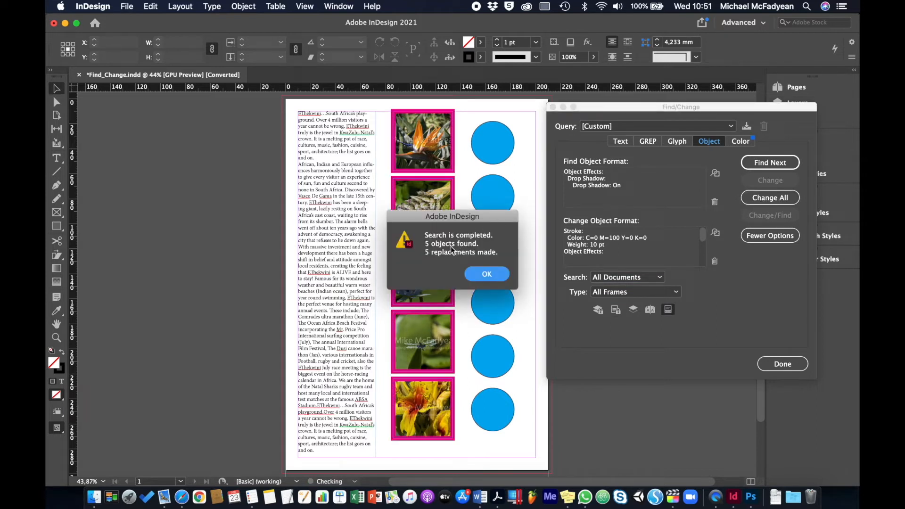
{"action": "left_click", "coordinate": [481, 275]}
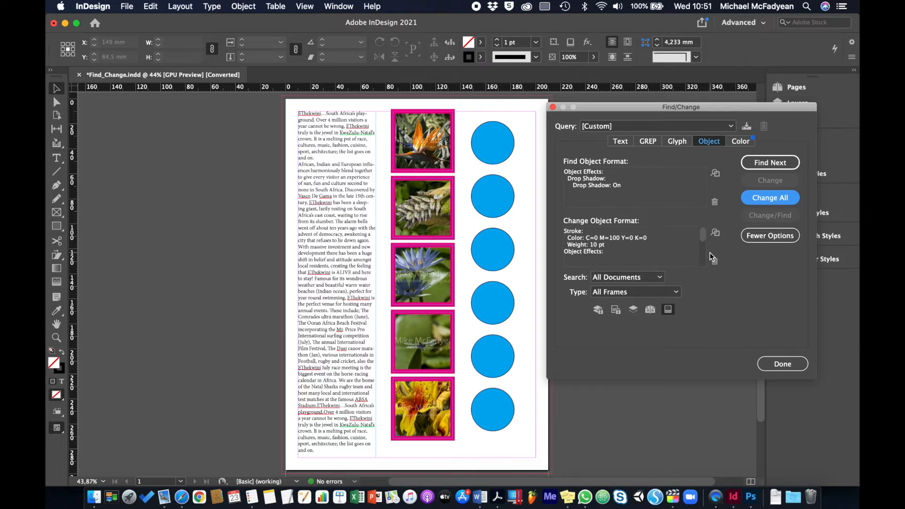
{"action": "left_click", "coordinate": [715, 202]}
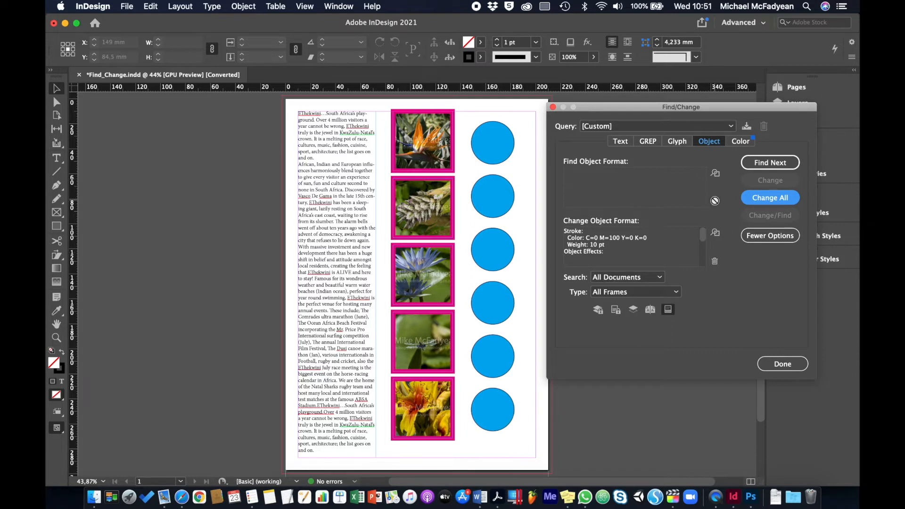
{"action": "left_click", "coordinate": [714, 262]}
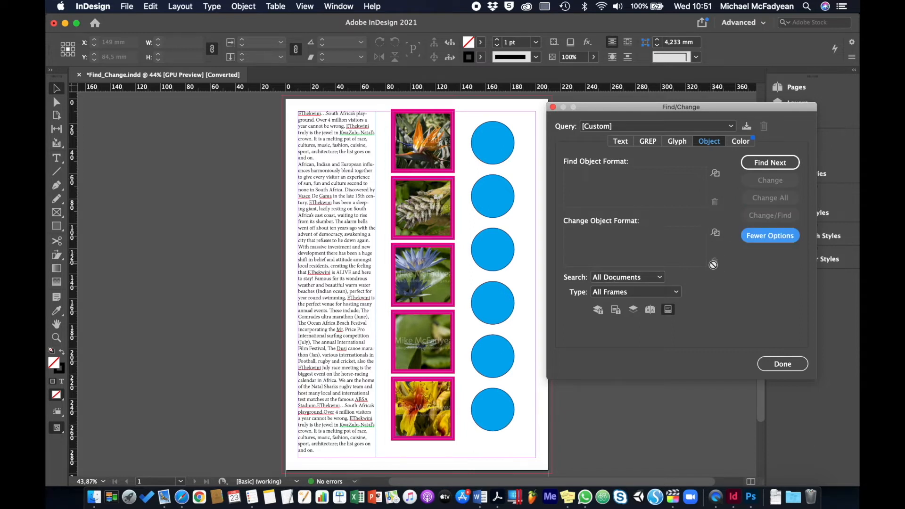
Step: Set the find object format to a fill of C=100 M=0 Y=0 K=0
{"action": "left_click", "coordinate": [715, 174]}
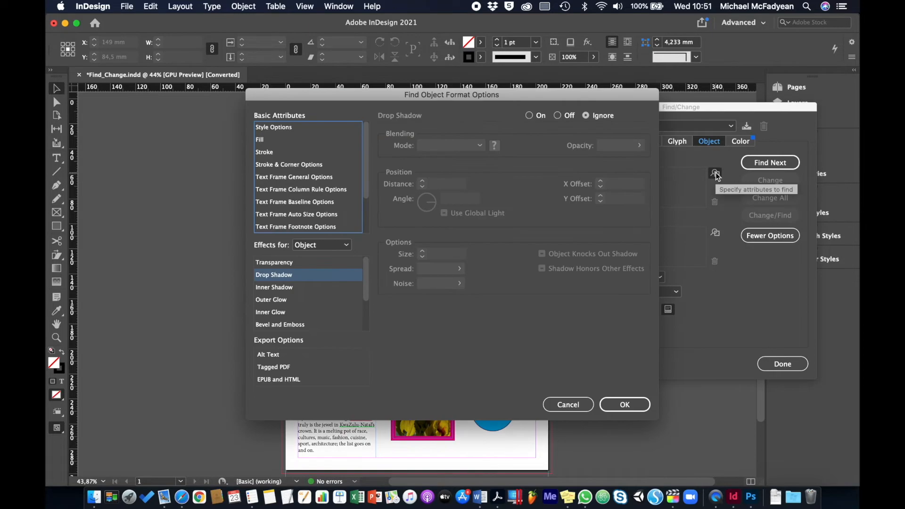
{"action": "left_click", "coordinate": [285, 144]}
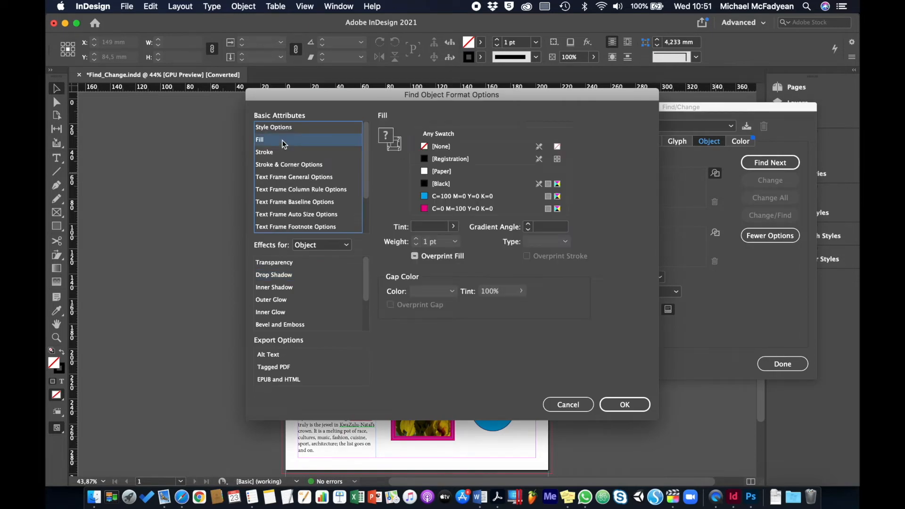
{"action": "left_click", "coordinate": [427, 198]}
{"action": "left_click", "coordinate": [610, 405]}
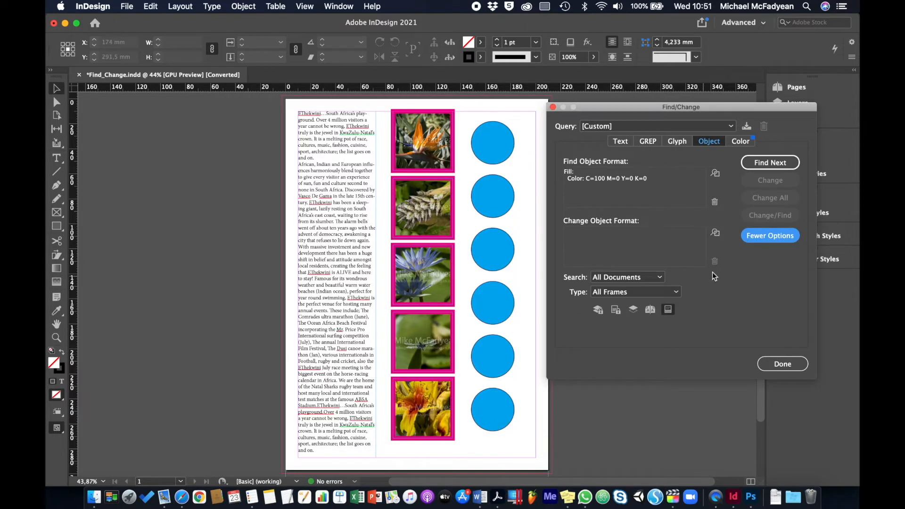
Step: Set the change object format to a C=0 M=0 Y=100 K=0 fill with a 10 pt [Black] stroke
{"action": "left_click", "coordinate": [715, 233]}
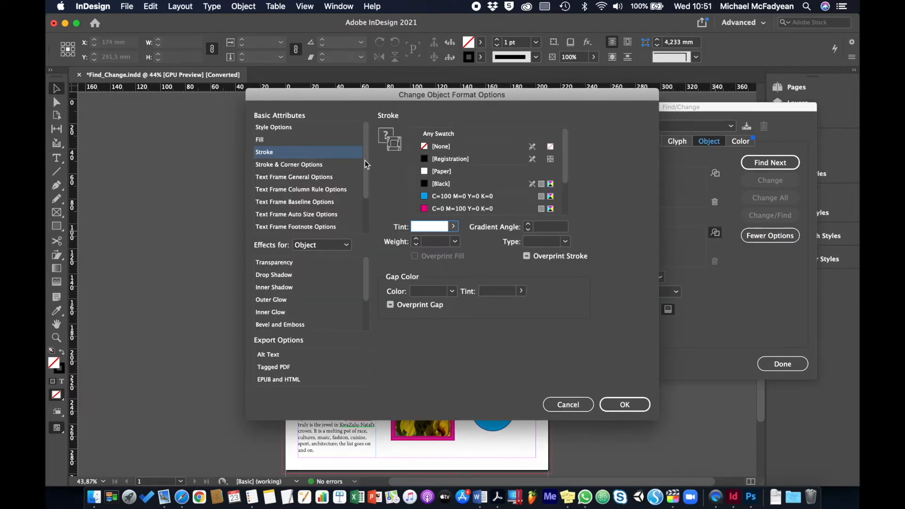
{"action": "left_click", "coordinate": [328, 141]}
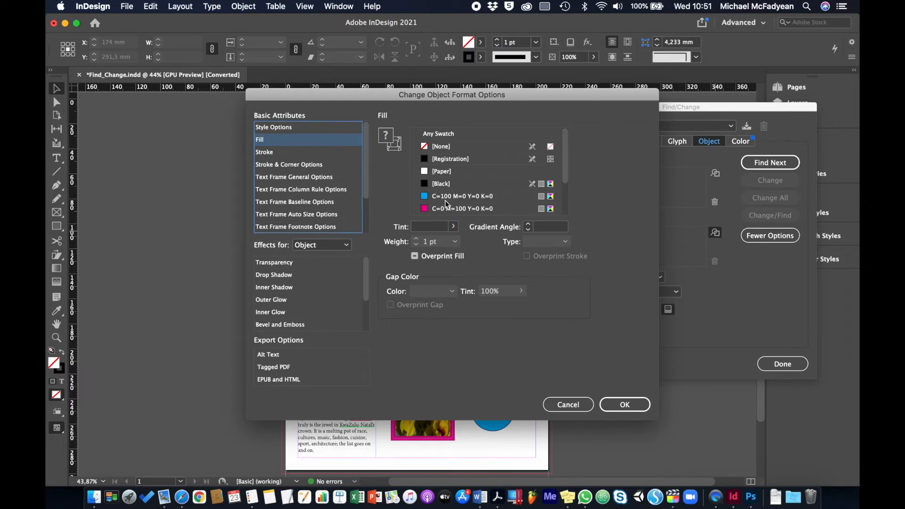
{"action": "scroll", "coordinate": [447, 204], "scroll_direction": "down", "scroll_amount": 2}
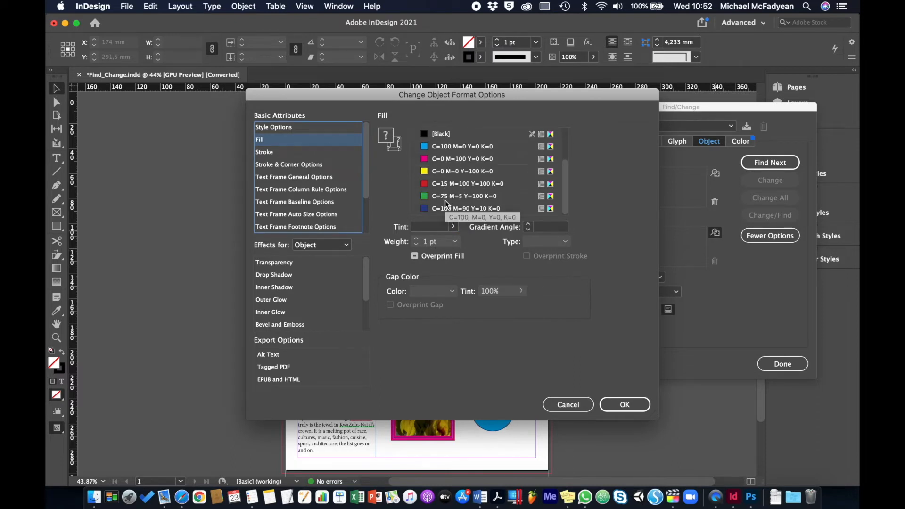
{"action": "left_click", "coordinate": [426, 172]}
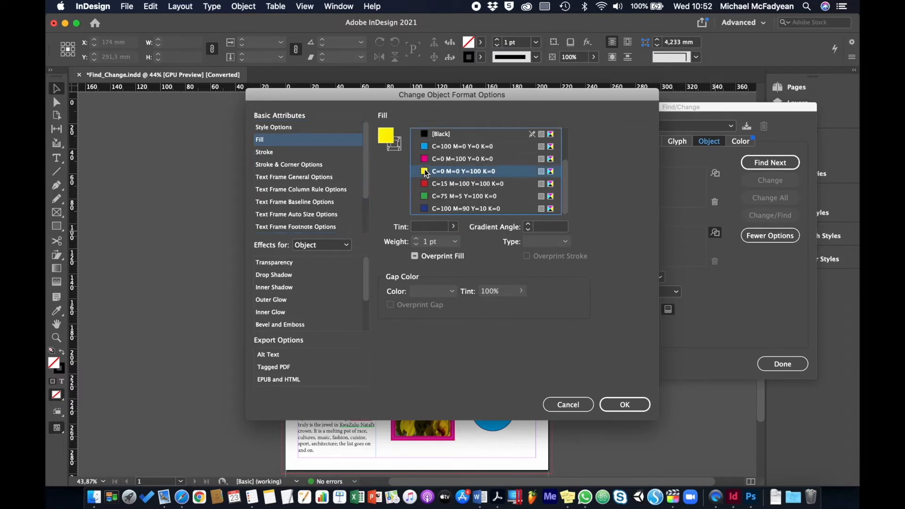
{"action": "left_click", "coordinate": [306, 152]}
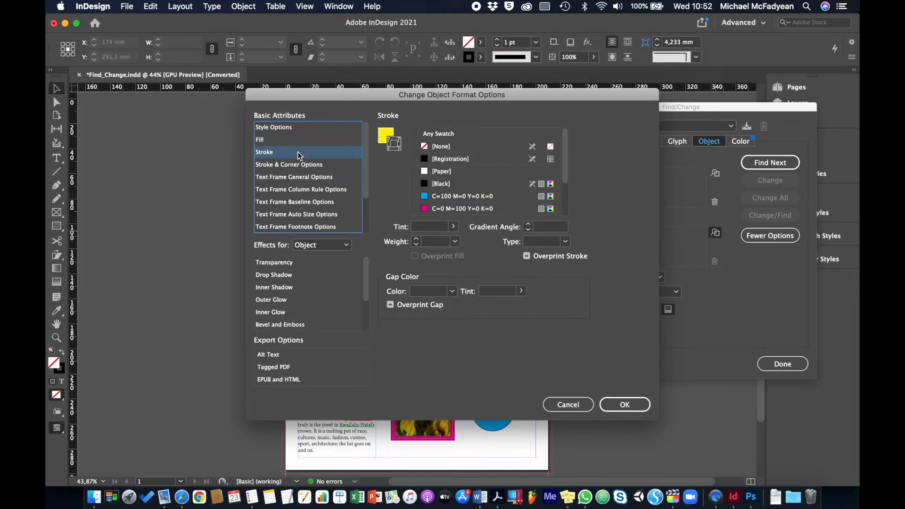
{"action": "left_click", "coordinate": [431, 183]}
{"action": "left_click", "coordinate": [455, 242]}
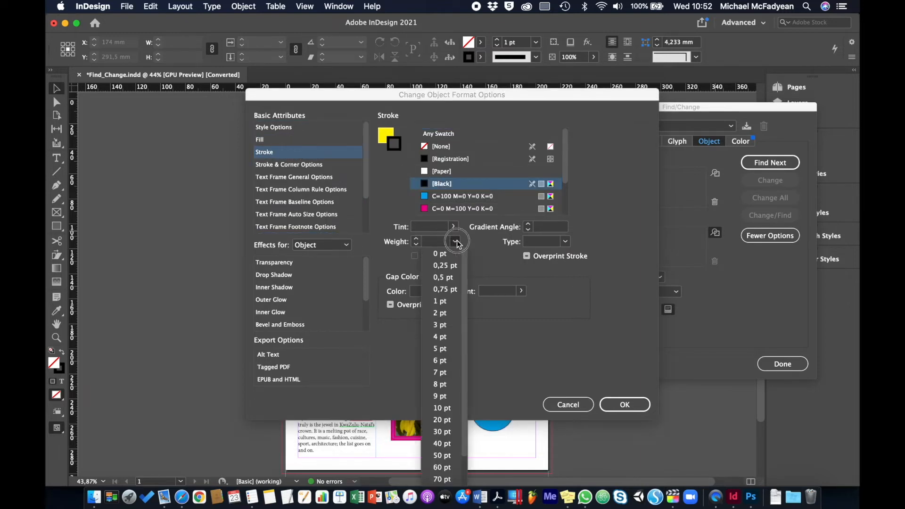
{"action": "left_click", "coordinate": [436, 409]}
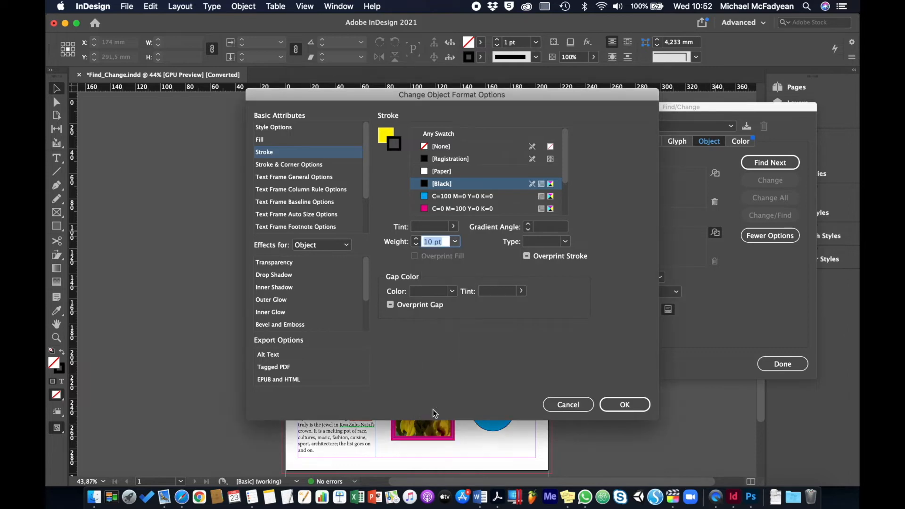
{"action": "left_click", "coordinate": [625, 404]}
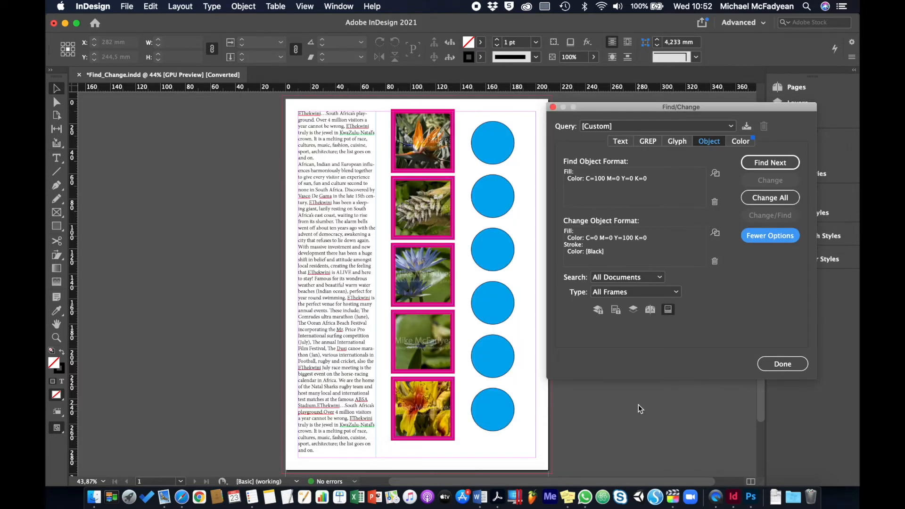
Step: Apply the fill and stroke change to all matching objects and close Find/Change
{"action": "left_click", "coordinate": [769, 196]}
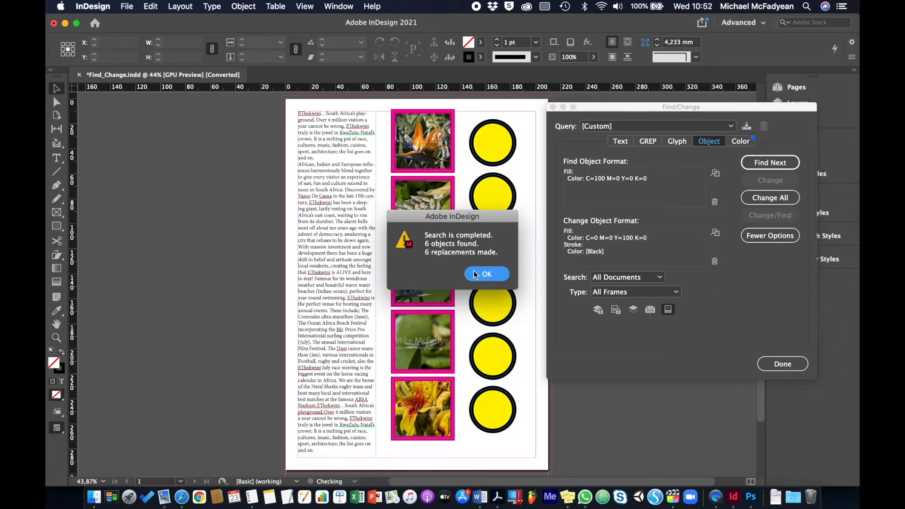
{"action": "left_click", "coordinate": [468, 274]}
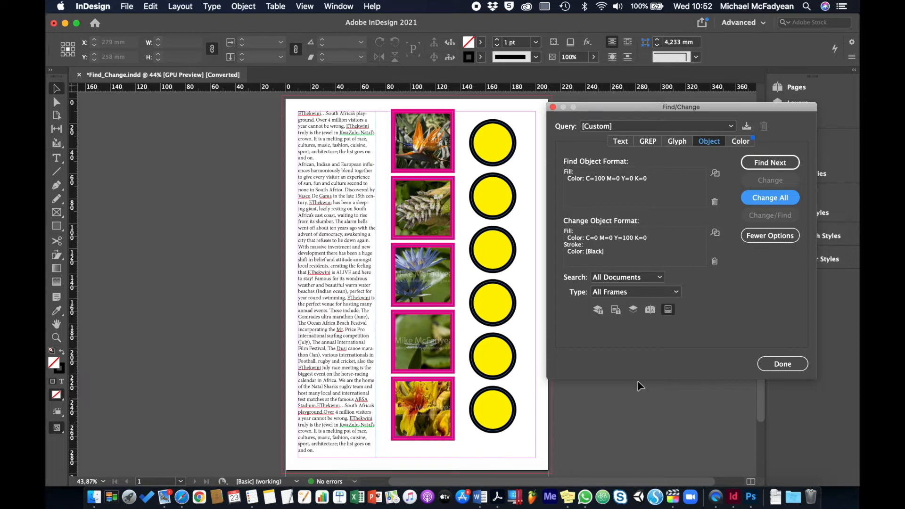
{"action": "left_click", "coordinate": [771, 367]}
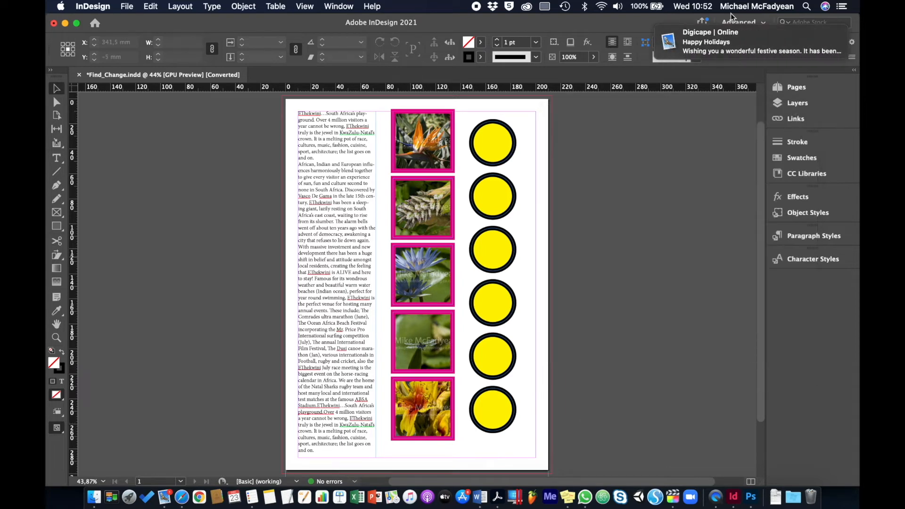
Step: Close the Find_Change document and open Track Changes.indd from the Activity_3-5-1_Files folder
{"action": "mouse_move", "coordinate": [721, 57]}
{"action": "left_click", "coordinate": [80, 75]}
{"action": "left_click", "coordinate": [452, 269]}
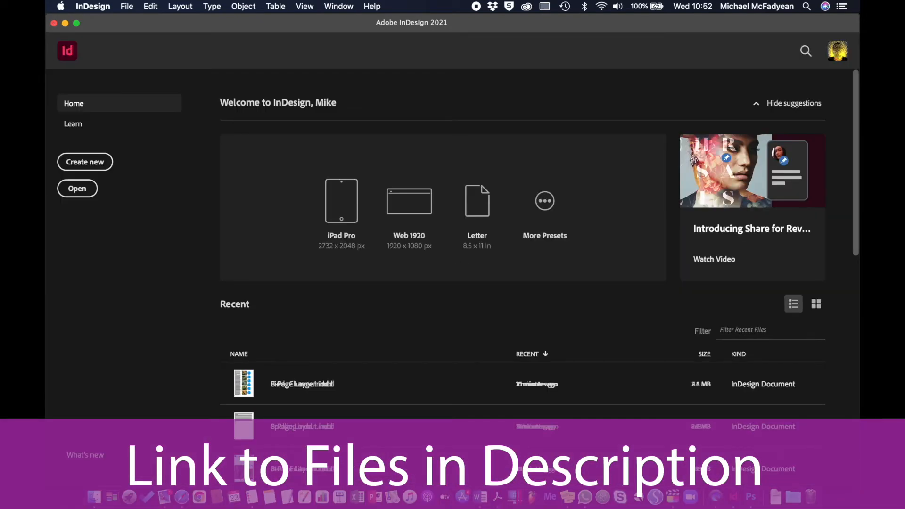
{"action": "left_click", "coordinate": [77, 189]}
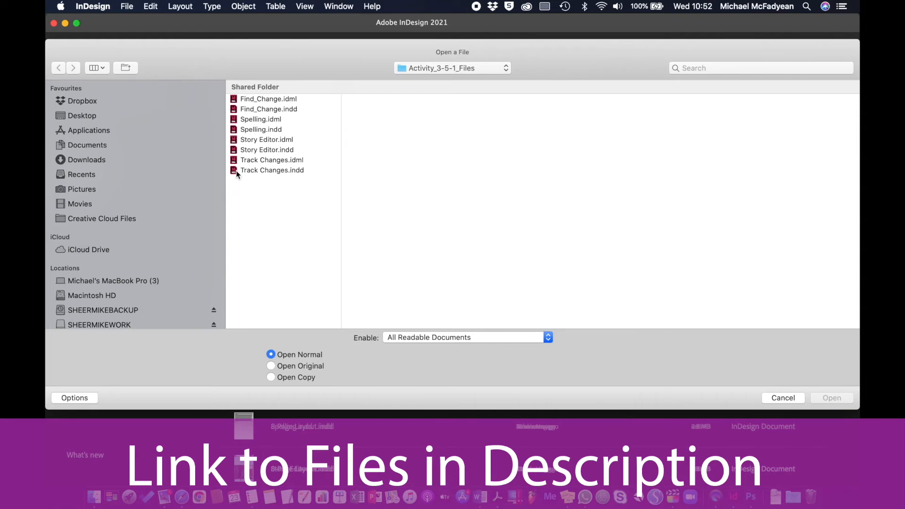
{"action": "key", "text": "Escape"}
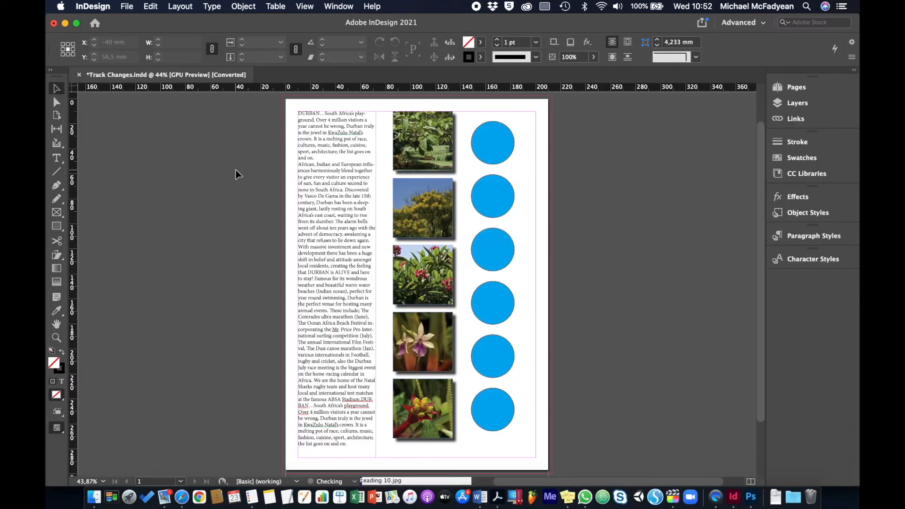
{"action": "left_click", "coordinate": [308, 203]}
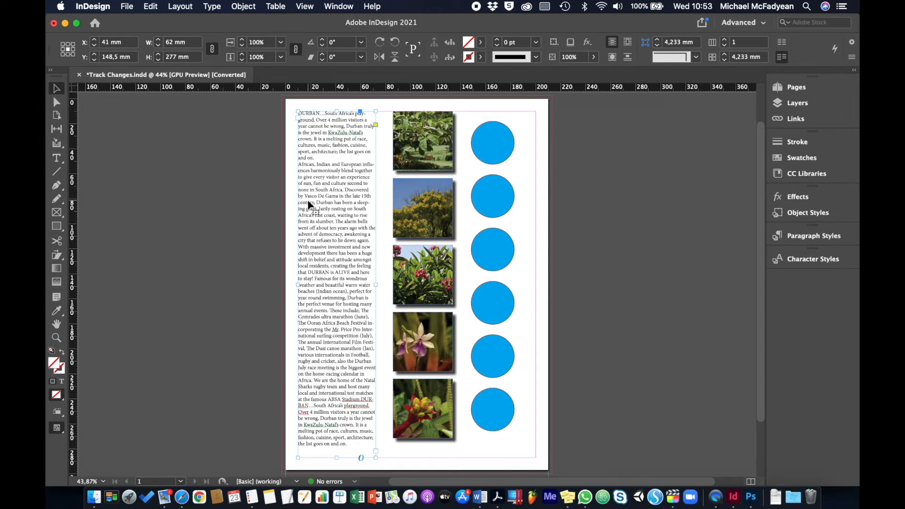
{"action": "scroll", "coordinate": [307, 202], "scroll_direction": "left", "scroll_amount": 1}
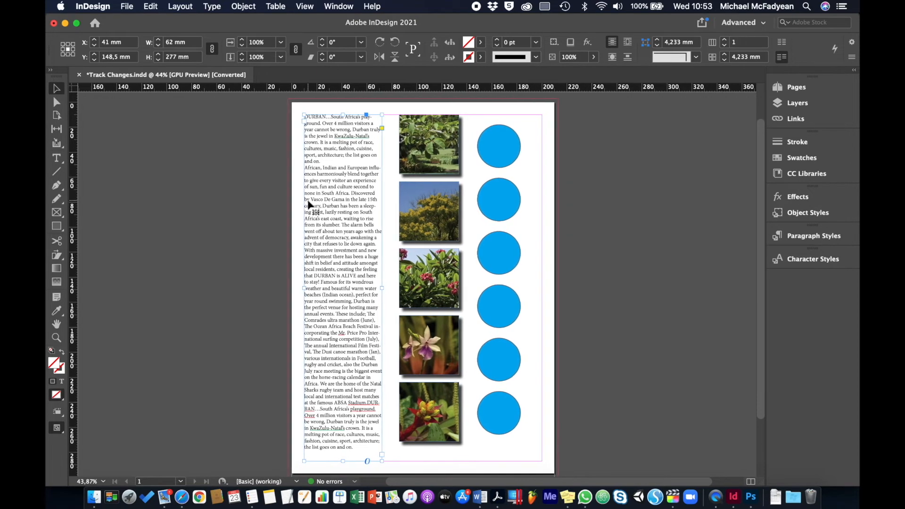
{"action": "left_click", "coordinate": [250, 197]}
Step: Enter the editor's first name as the document's user name and set the user color to Teal
{"action": "left_click", "coordinate": [127, 6]}
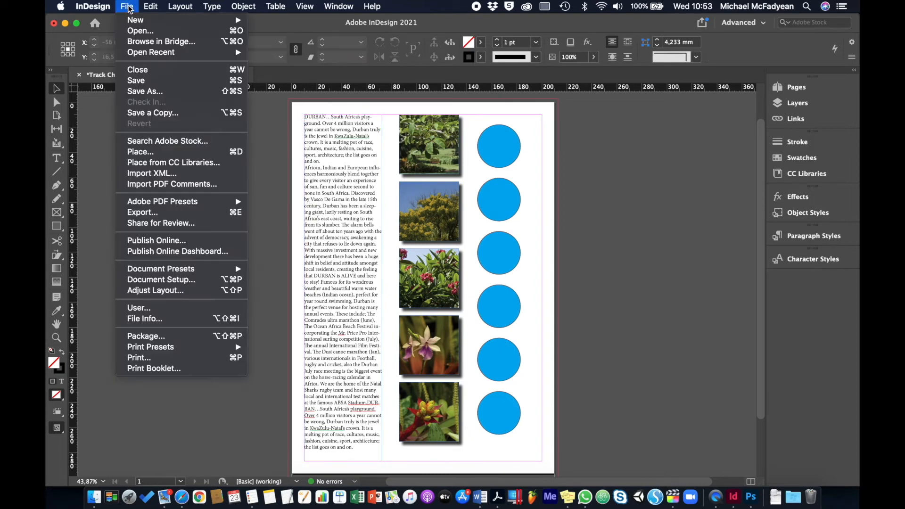
{"action": "left_click", "coordinate": [171, 308]}
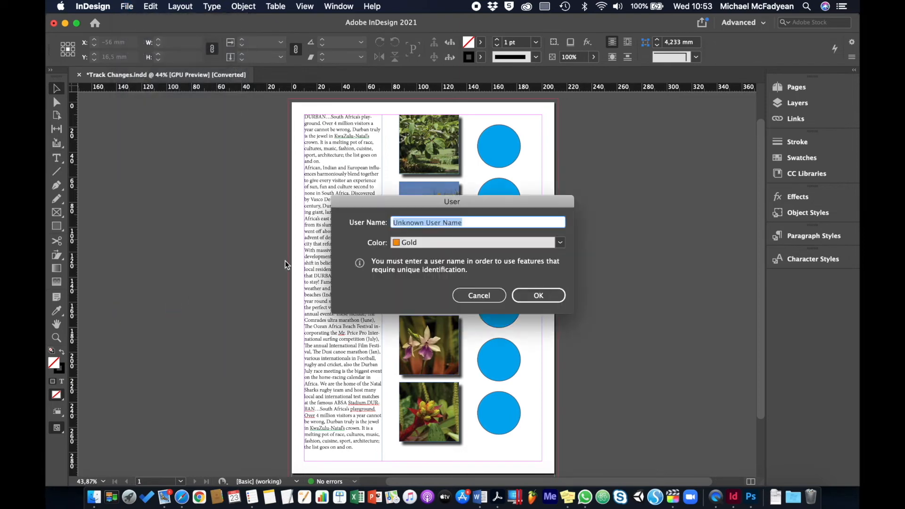
{"action": "type", "text": "Mike"}
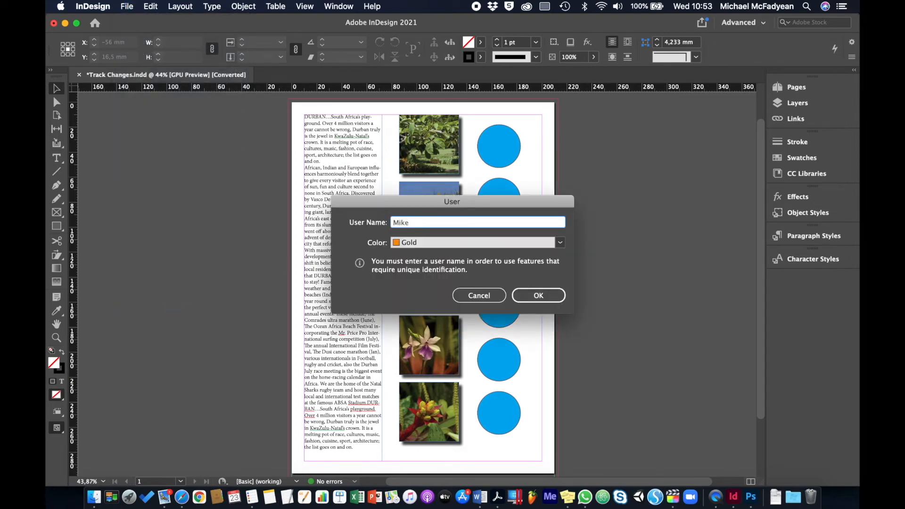
{"action": "left_click", "coordinate": [561, 243]}
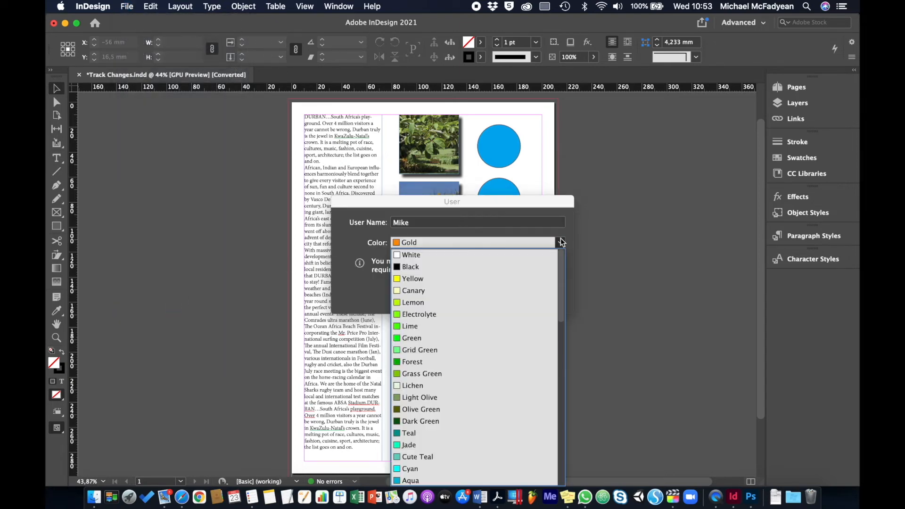
{"action": "left_click", "coordinate": [414, 439]}
{"action": "left_click", "coordinate": [522, 295]}
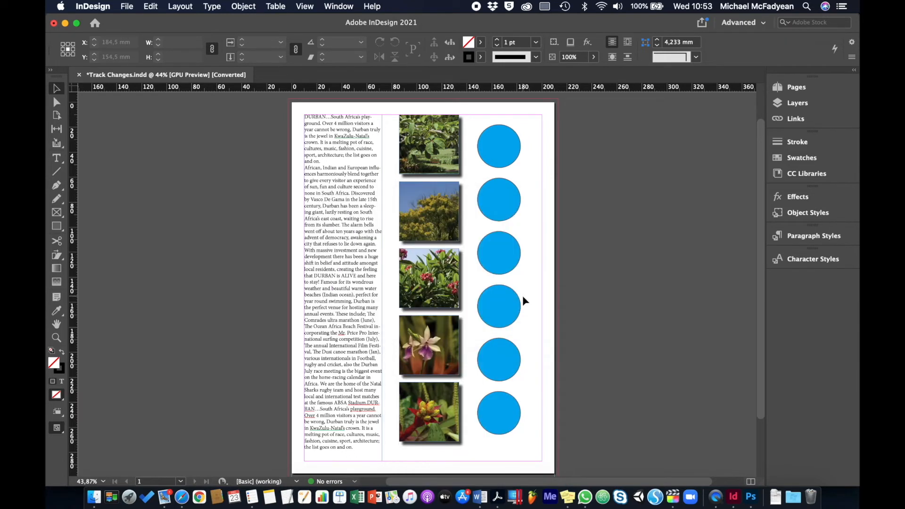
Step: Select the story's text frame, show the Track Changes controls and place them beside the page
{"action": "left_click", "coordinate": [352, 202]}
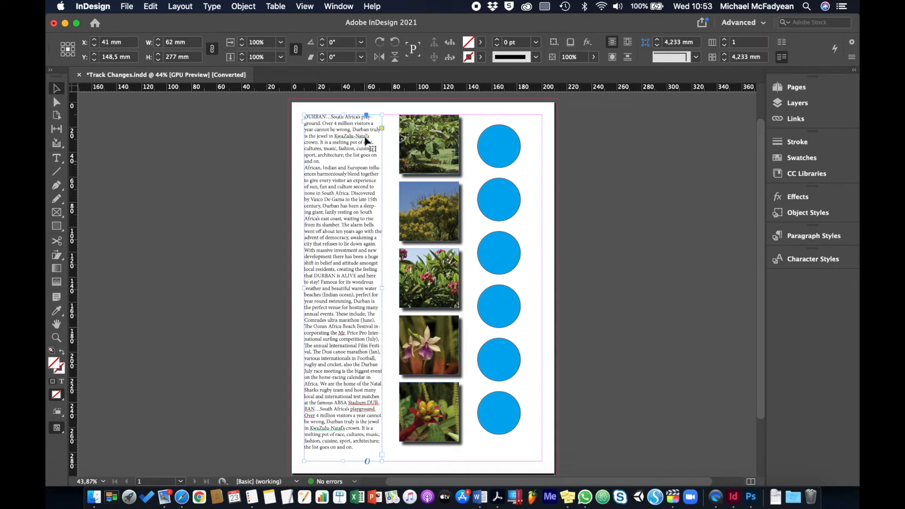
{"action": "left_click", "coordinate": [333, 6]}
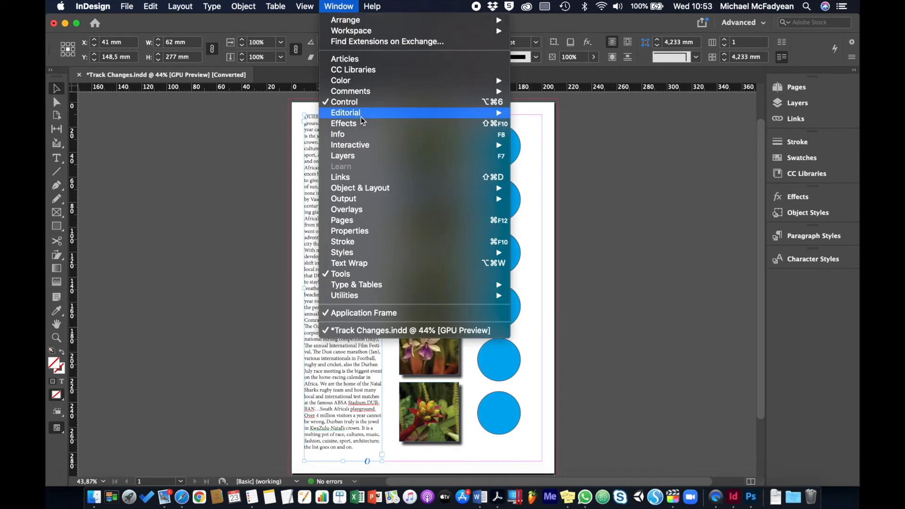
{"action": "mouse_move", "coordinate": [377, 116]}
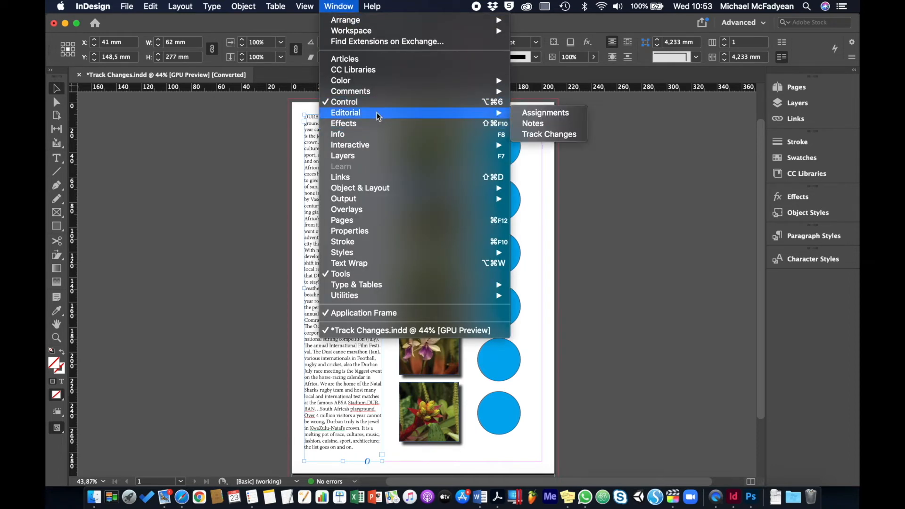
{"action": "left_click", "coordinate": [546, 134]}
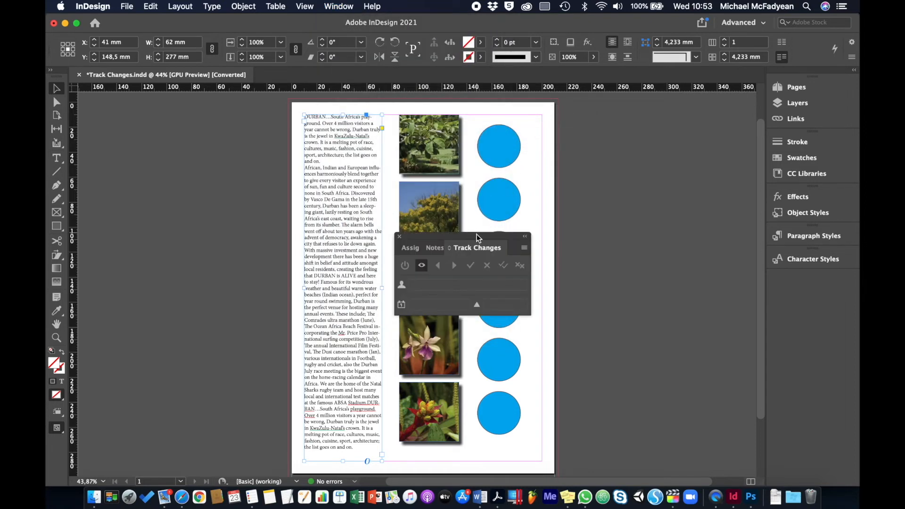
{"action": "left_click_drag", "start_coordinate": [478, 237], "coordinate": [703, 116]}
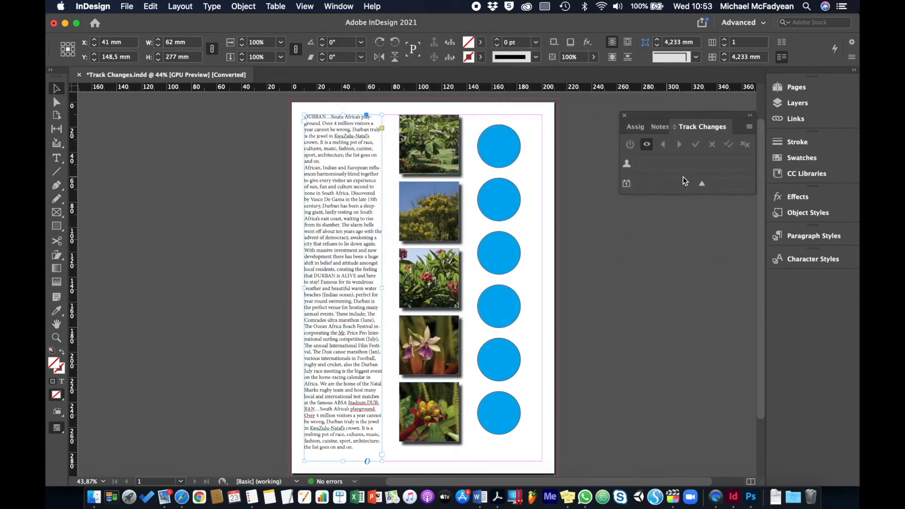
{"action": "left_click", "coordinate": [149, 9]}
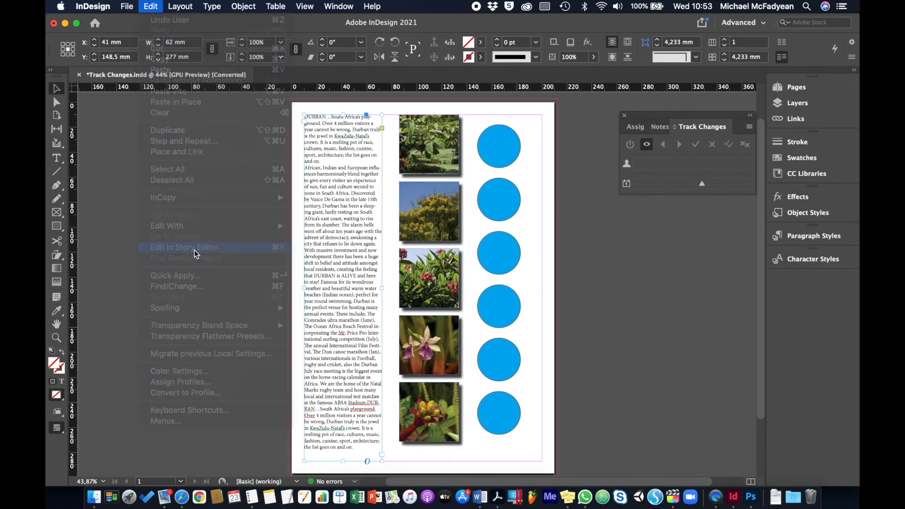
{"action": "left_click", "coordinate": [196, 253]}
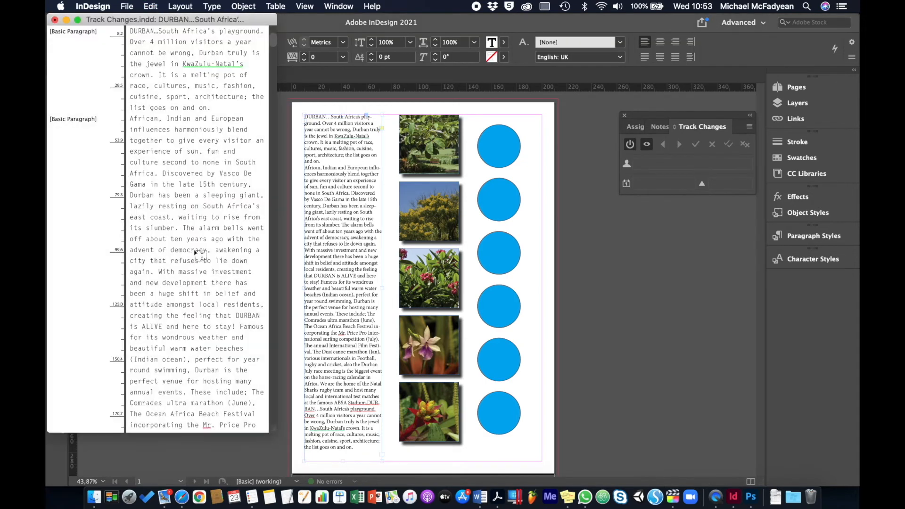
{"action": "left_click", "coordinate": [117, 23]}
{"action": "left_click_drag", "start_coordinate": [117, 24], "coordinate": [166, 68]}
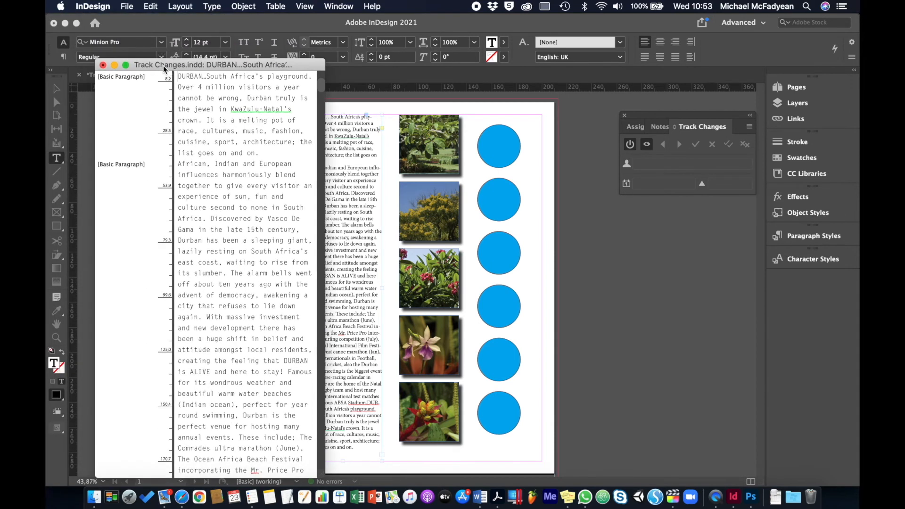
{"action": "left_click", "coordinate": [325, 334]}
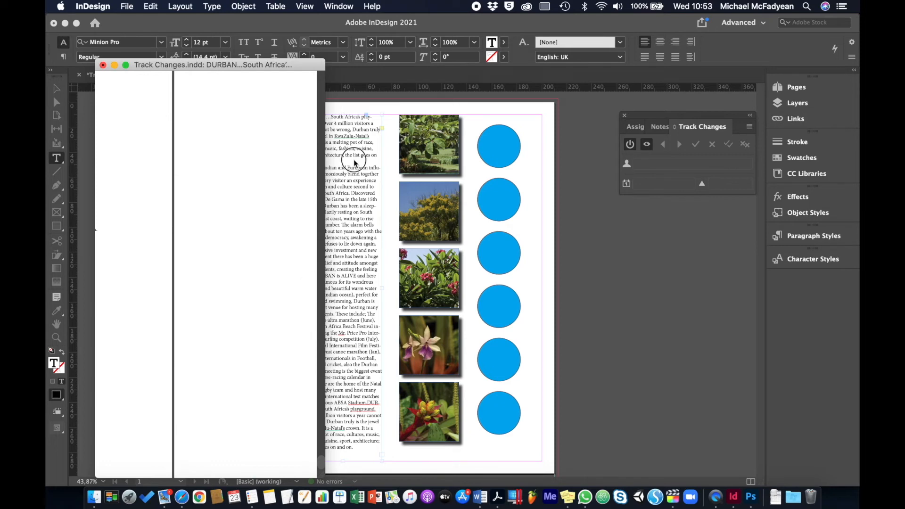
{"action": "key", "text": "super+y"}
{"action": "left_click", "coordinate": [56, 88]}
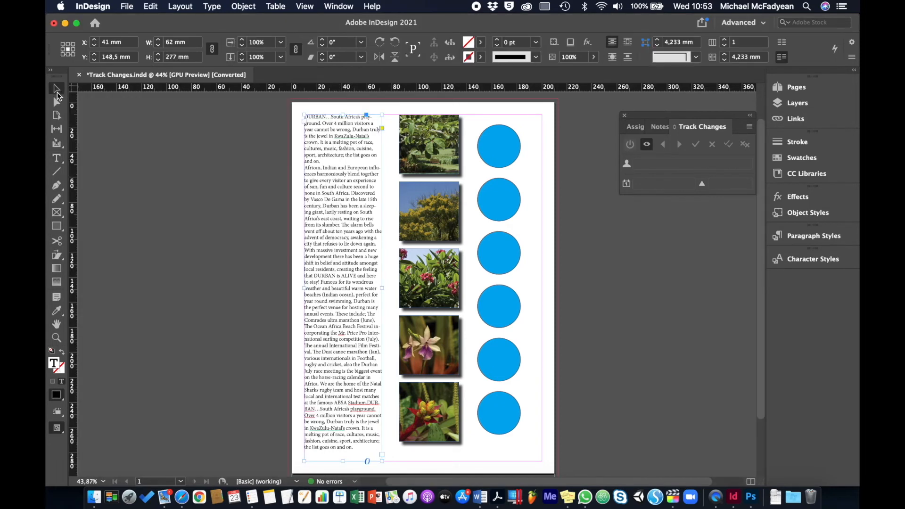
Step: Open the selected story in the Story Editor and replace "playground" with "park" in the first sentence
{"action": "left_click", "coordinate": [151, 6]}
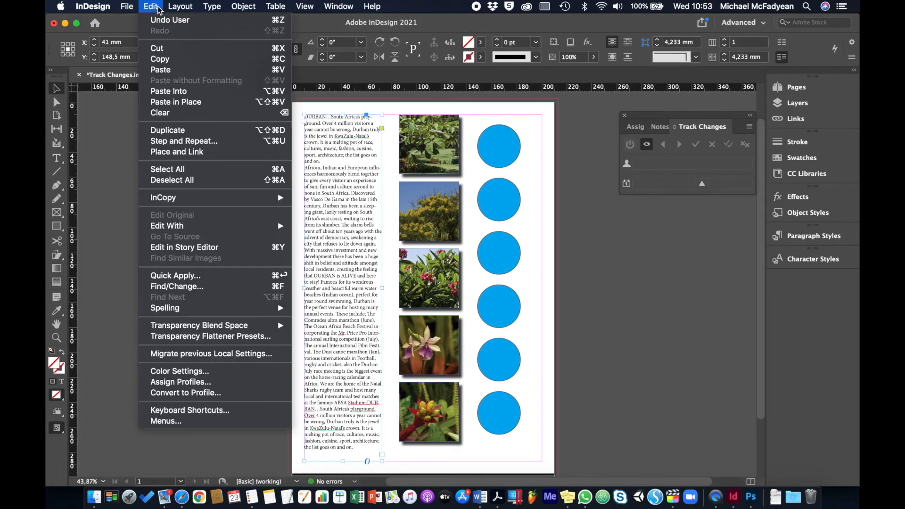
{"action": "left_click", "coordinate": [169, 248]}
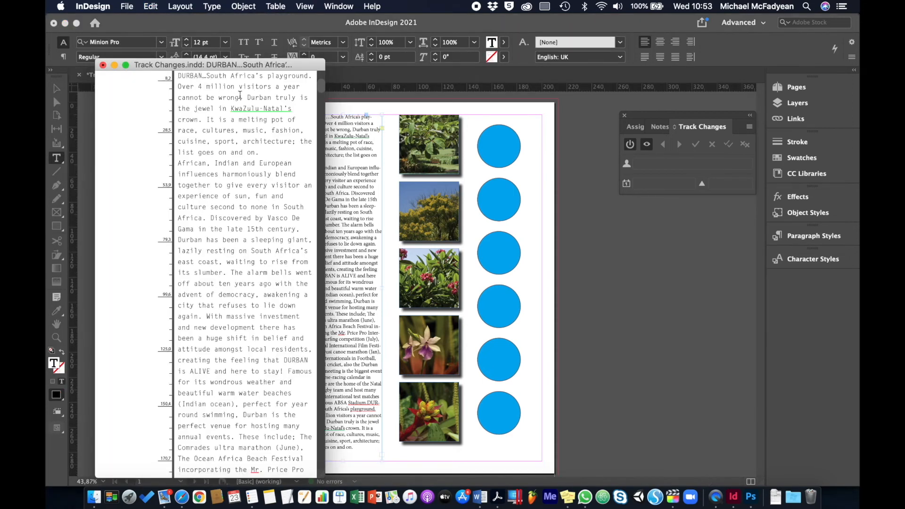
{"action": "double_click", "coordinate": [280, 76]}
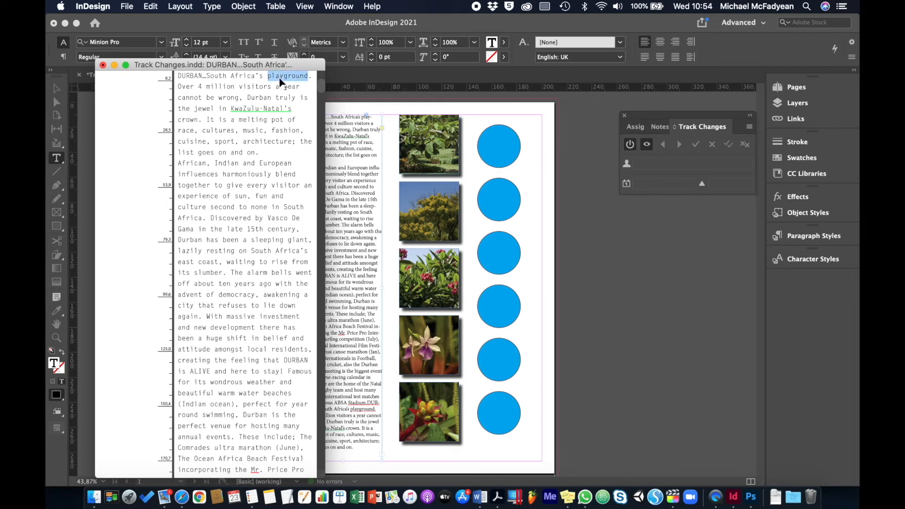
{"action": "type", "text": "parkplayground. Over 4 million"}
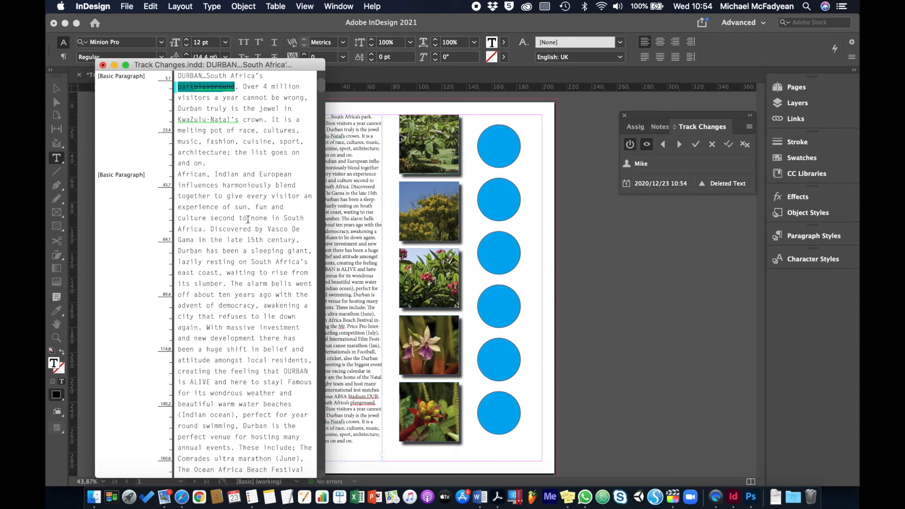
Step: Replace "harmoniously" with "peacefully" in the first sentence of the story's second paragraph
{"action": "double_click", "coordinate": [234, 186]}
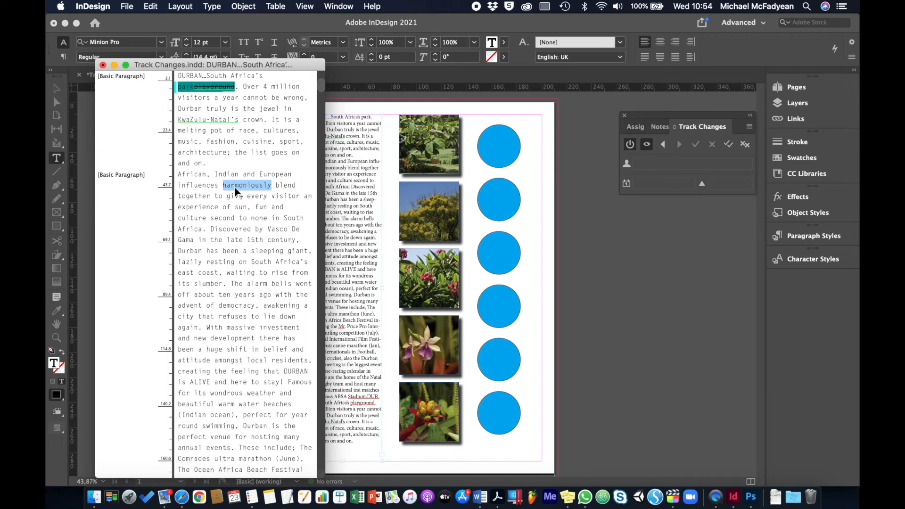
{"action": "type", "text": "peaceful"}
{"action": "type", "text": "l"}
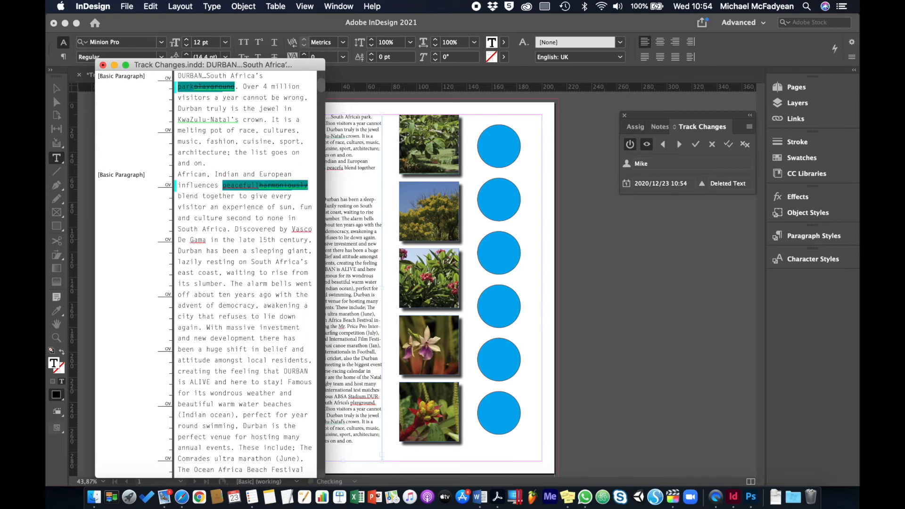
{"action": "type", "text": "y"}
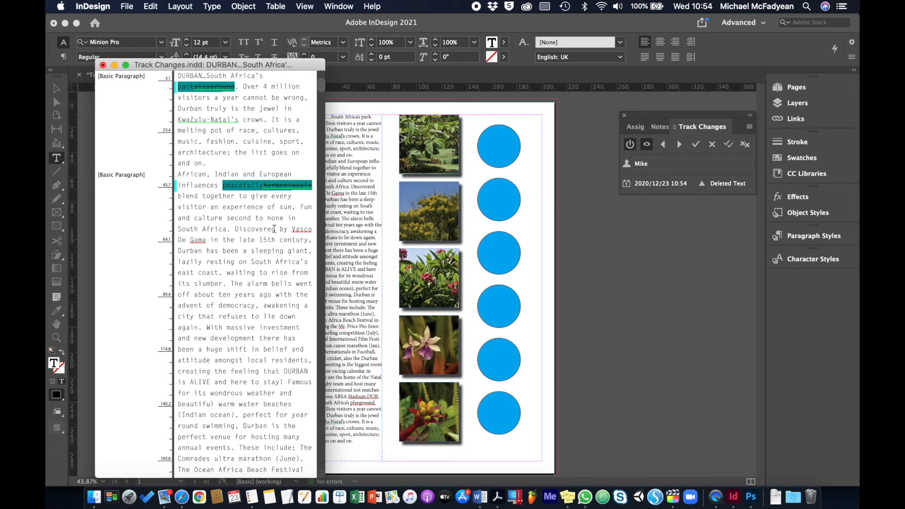
Step: Delete the passage "Discovered by Vasco De Gama in the late 15th century, Durban has been a sleeping giant," from the second paragraph
{"action": "left_click", "coordinate": [234, 229]}
{"action": "left_click", "coordinate": [312, 250], "text": "shift"}
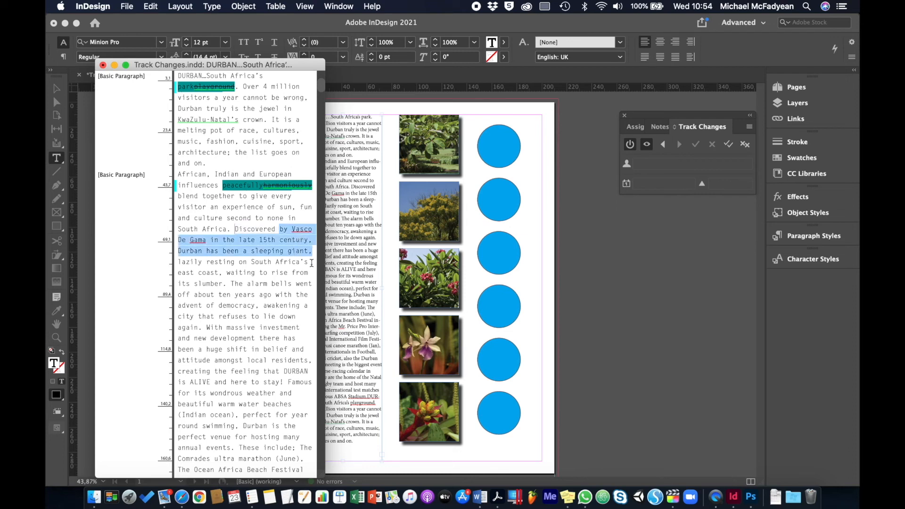
{"action": "key", "text": "BackSpace"}
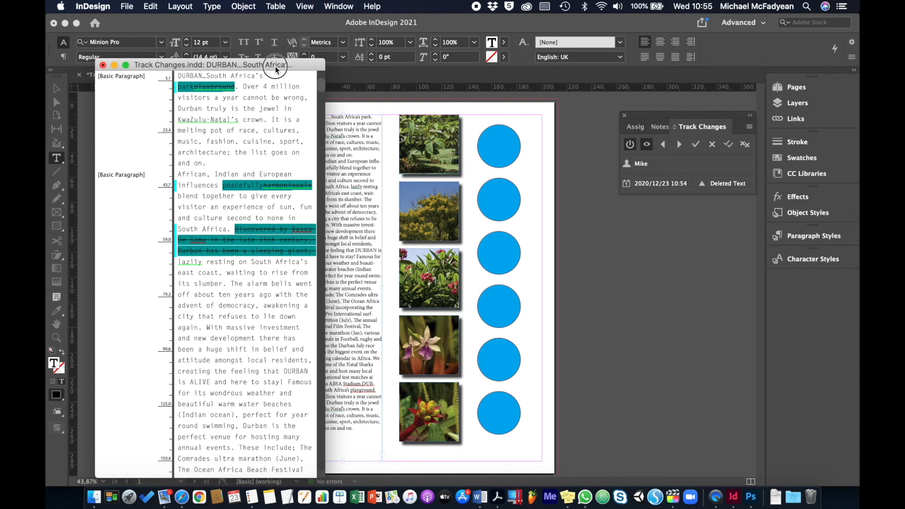
Step: Move the Story Editor window clear of the page text and accept the tracked insertion of "park" and deletion of "playground"
{"action": "left_click_drag", "start_coordinate": [276, 66], "coordinate": [250, 58]}
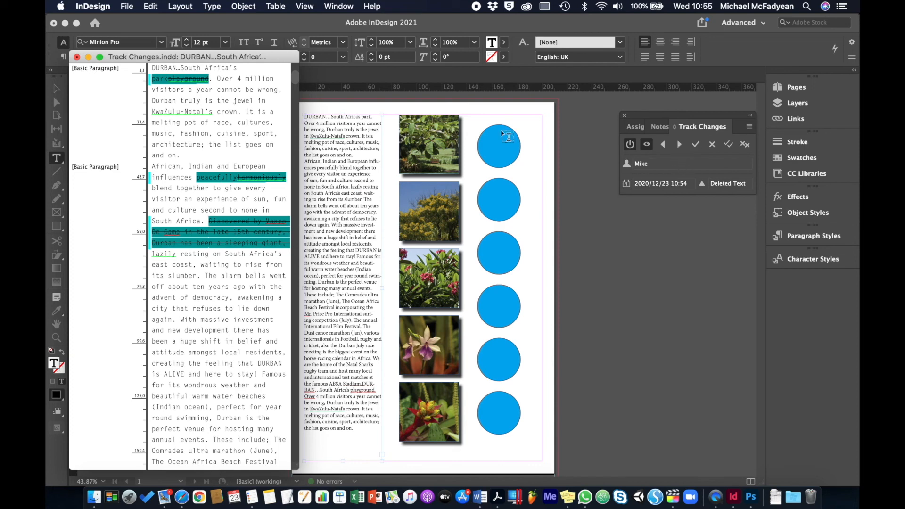
{"action": "left_click", "coordinate": [163, 77]}
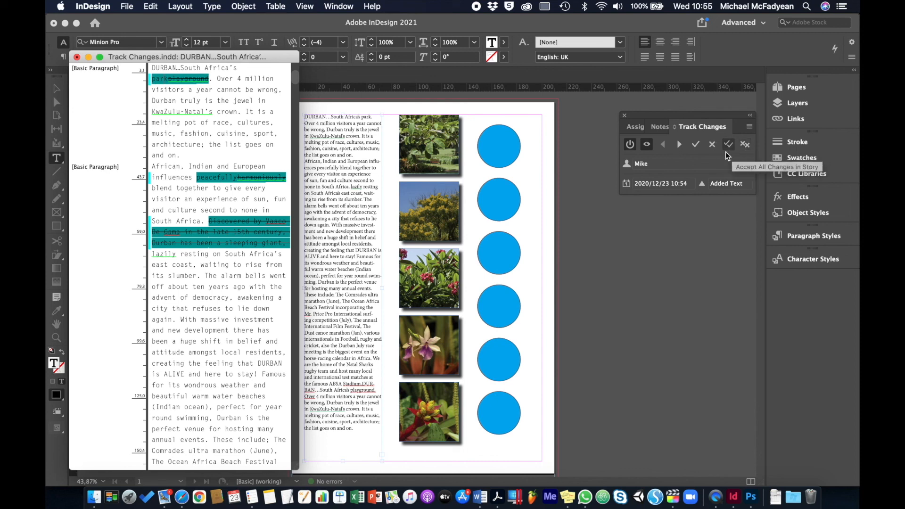
{"action": "left_click", "coordinate": [696, 146]}
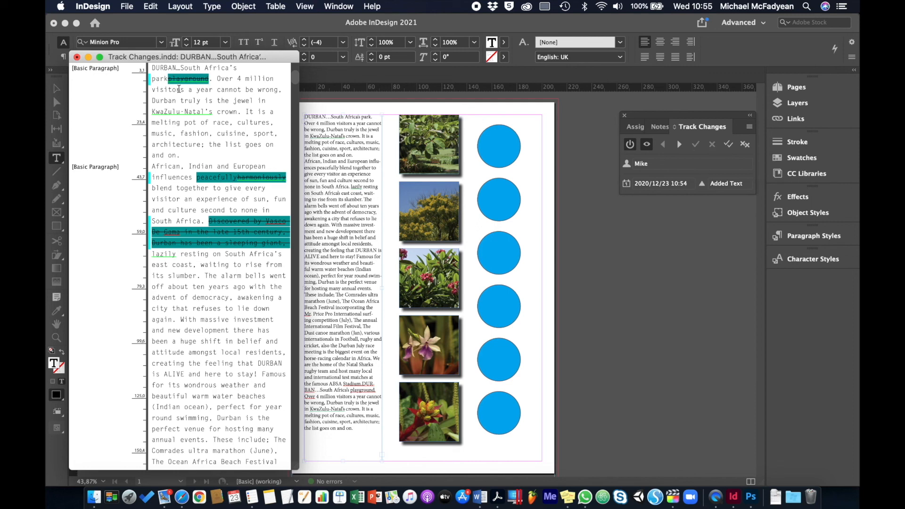
{"action": "left_click", "coordinate": [680, 144]}
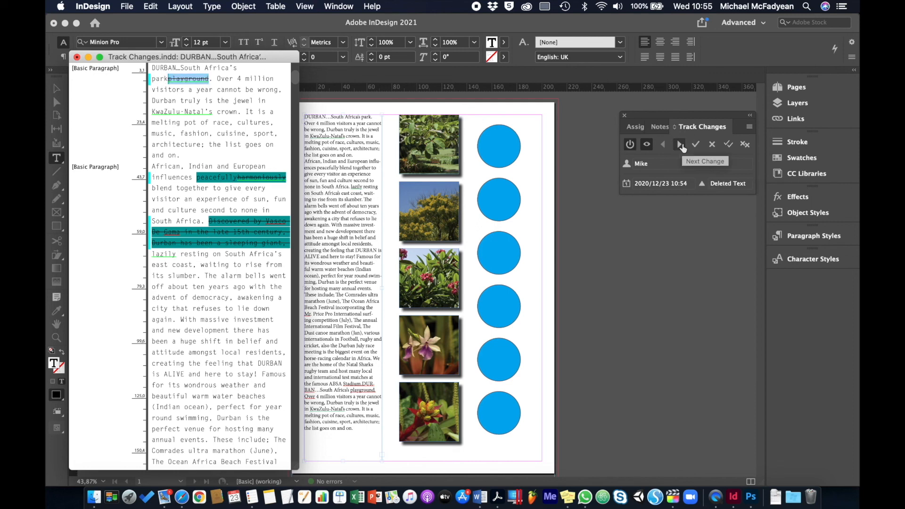
{"action": "left_click", "coordinate": [696, 145]}
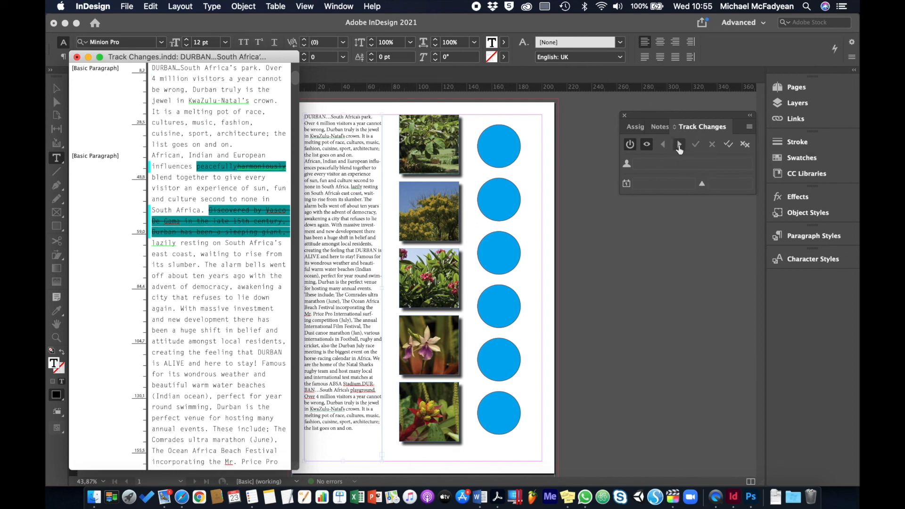
Step: Accept the tracked replacement of "harmoniously" with "peacefully" and reject the tracked deletion of the passage from "Discovered by" to "sleeping giant,"
{"action": "left_click", "coordinate": [695, 145]}
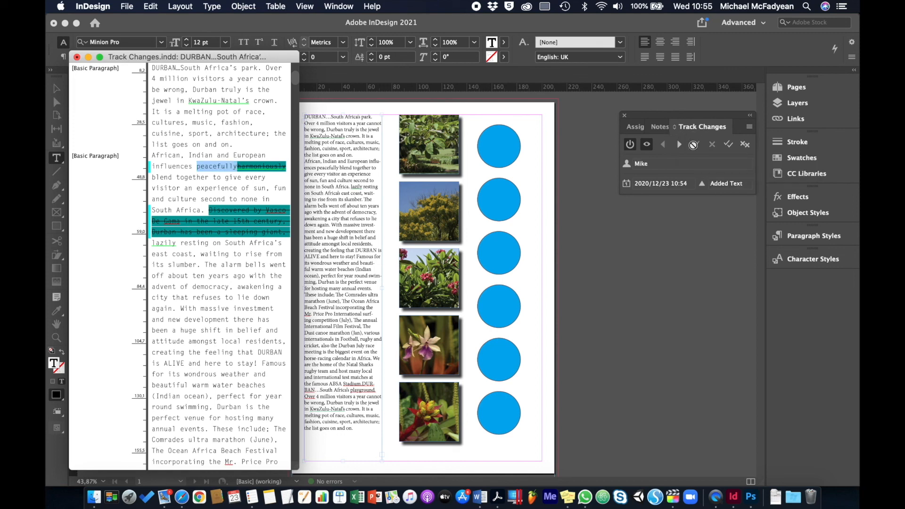
{"action": "left_click", "coordinate": [680, 147]}
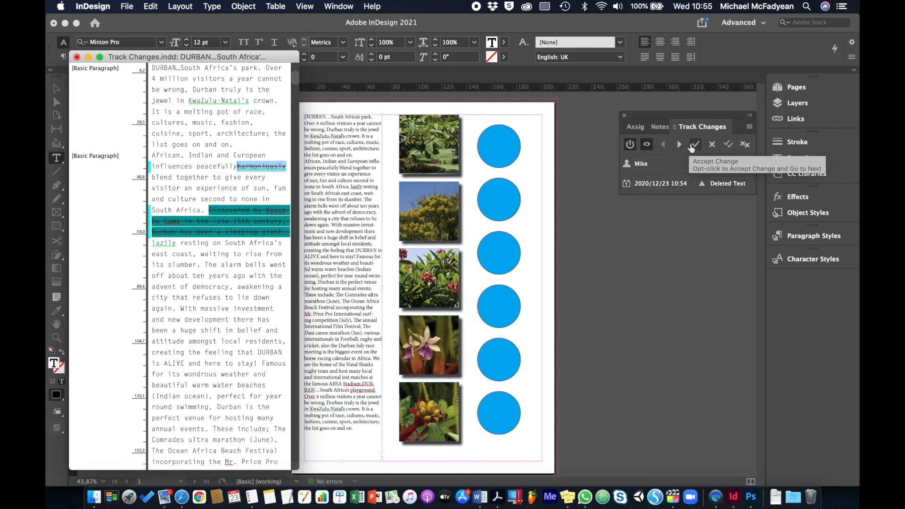
{"action": "left_click", "coordinate": [696, 144]}
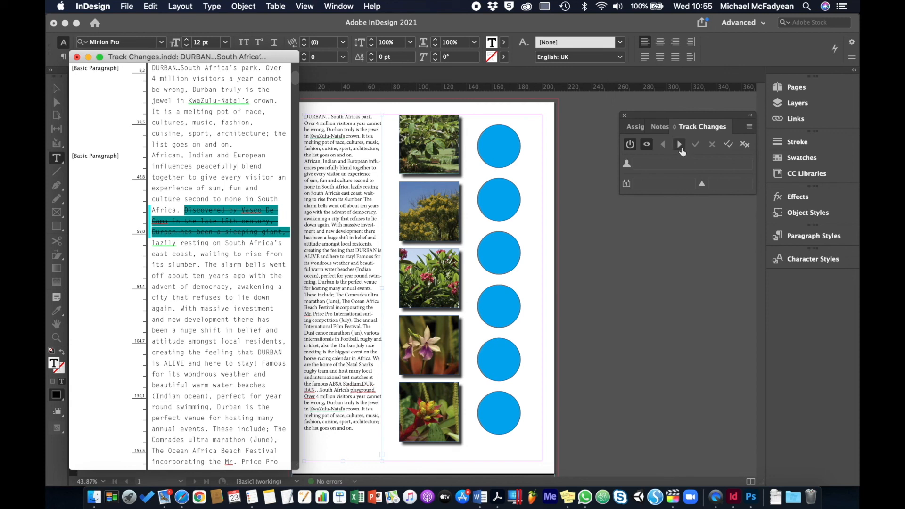
{"action": "left_click", "coordinate": [681, 145]}
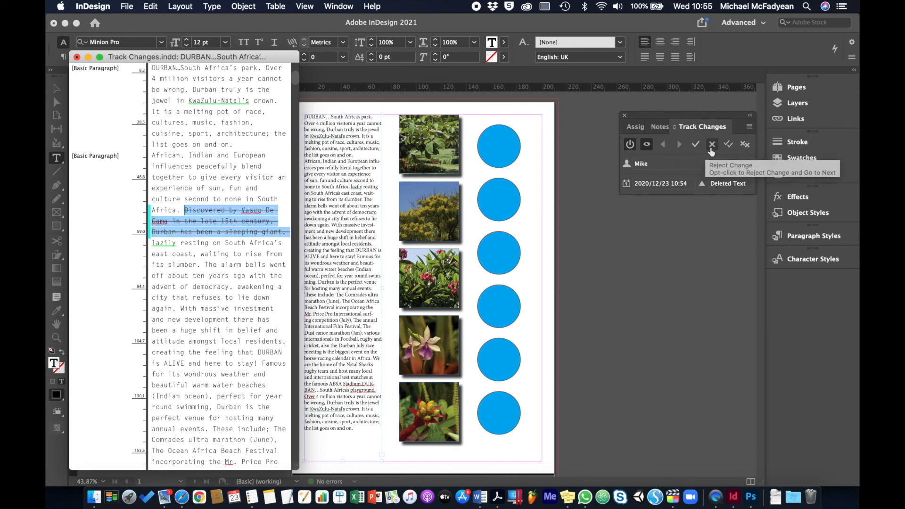
{"action": "left_click", "coordinate": [712, 146]}
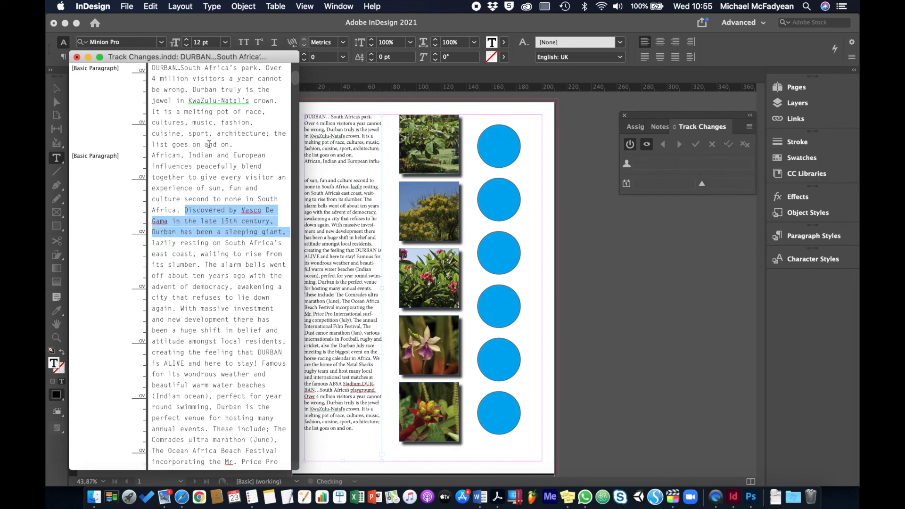